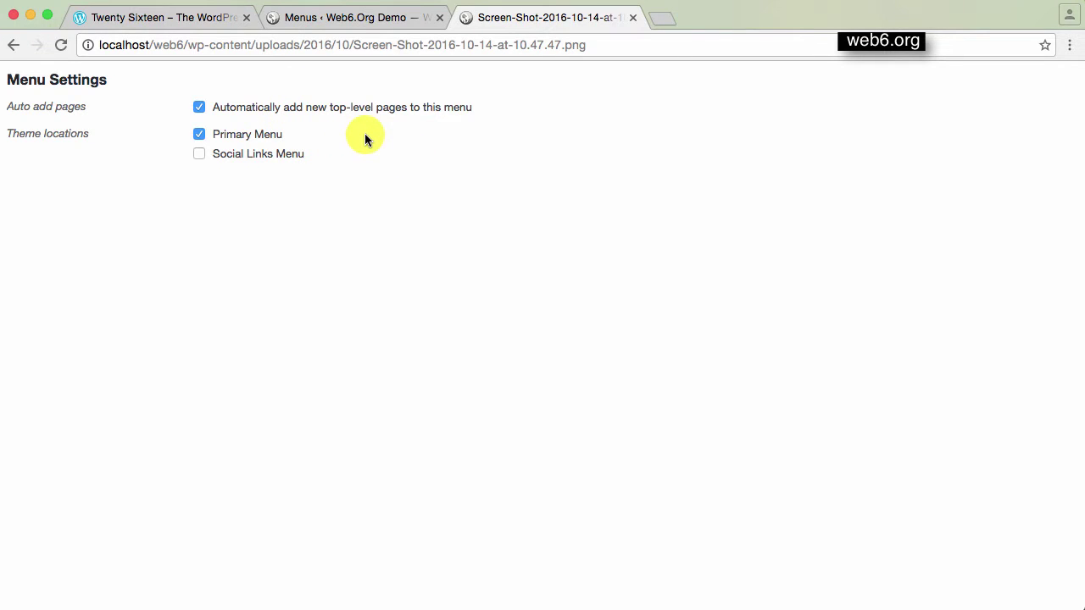
Close the screenshot tab, open the Web6.Org Demo front page in a new tab, and go back to Menus
{"action": "left_click", "coordinate": [632, 18]}
{"action": "mouse_move", "coordinate": [61, 84]}
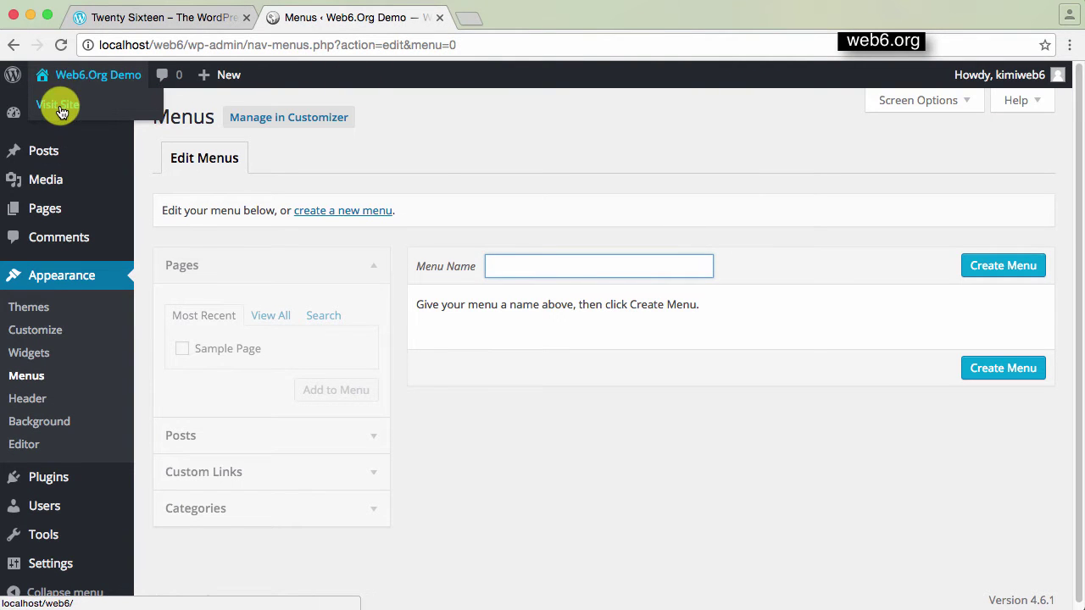
{"action": "left_click_drag", "start_coordinate": [61, 112], "coordinate": [484, 19]}
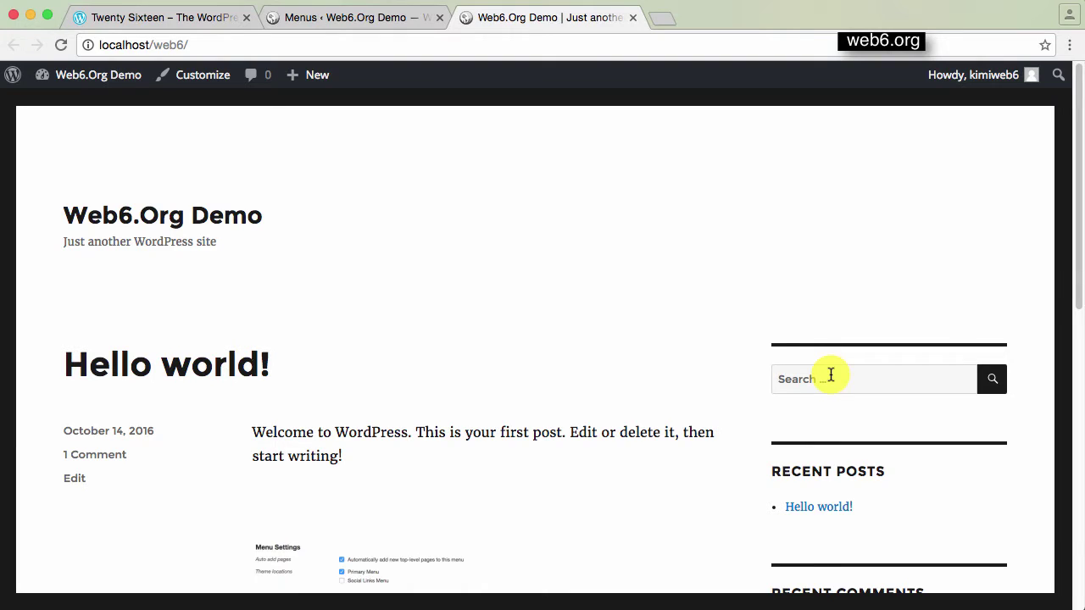
{"action": "scroll", "coordinate": [788, 480], "scroll_direction": "down", "scroll_amount": 1}
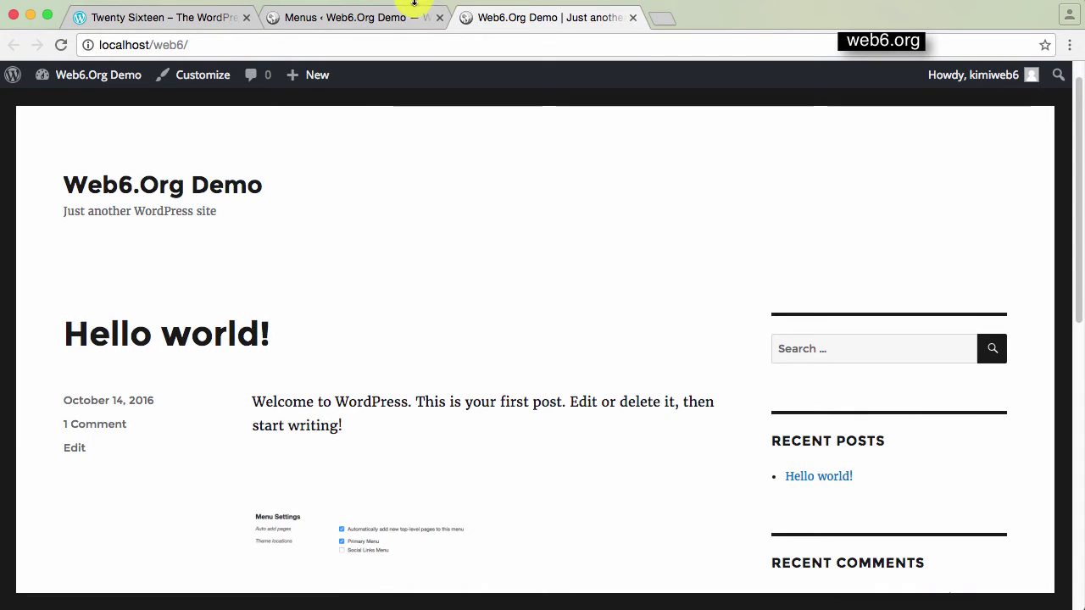
{"action": "left_click", "coordinate": [358, 17]}
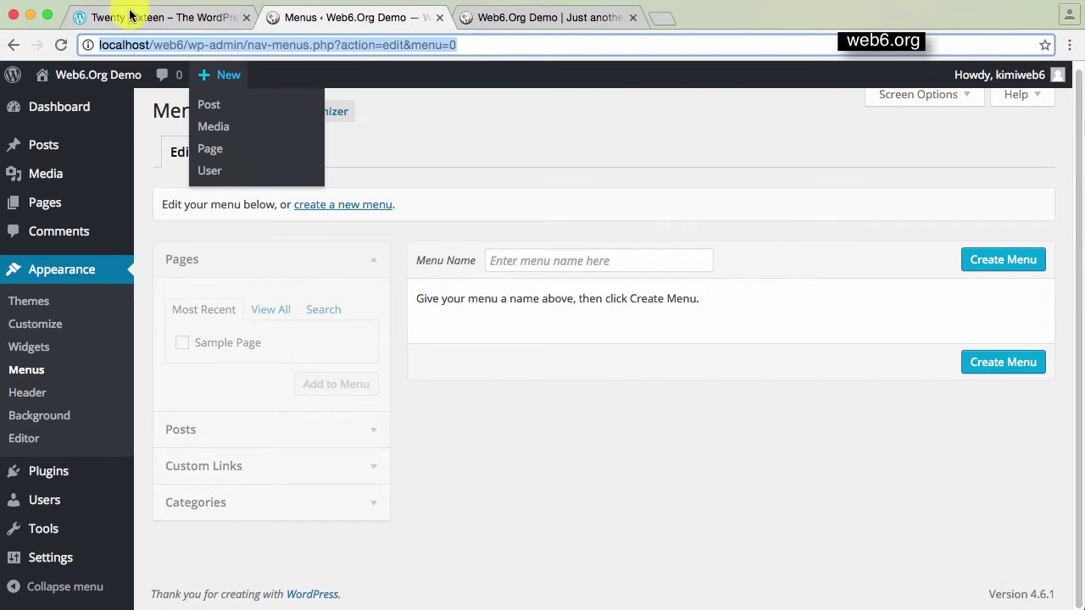
Review the Twenty Sixteen demo's header menu items, then view the menu-less Web6.Org Demo front page
{"action": "left_click", "coordinate": [100, 15]}
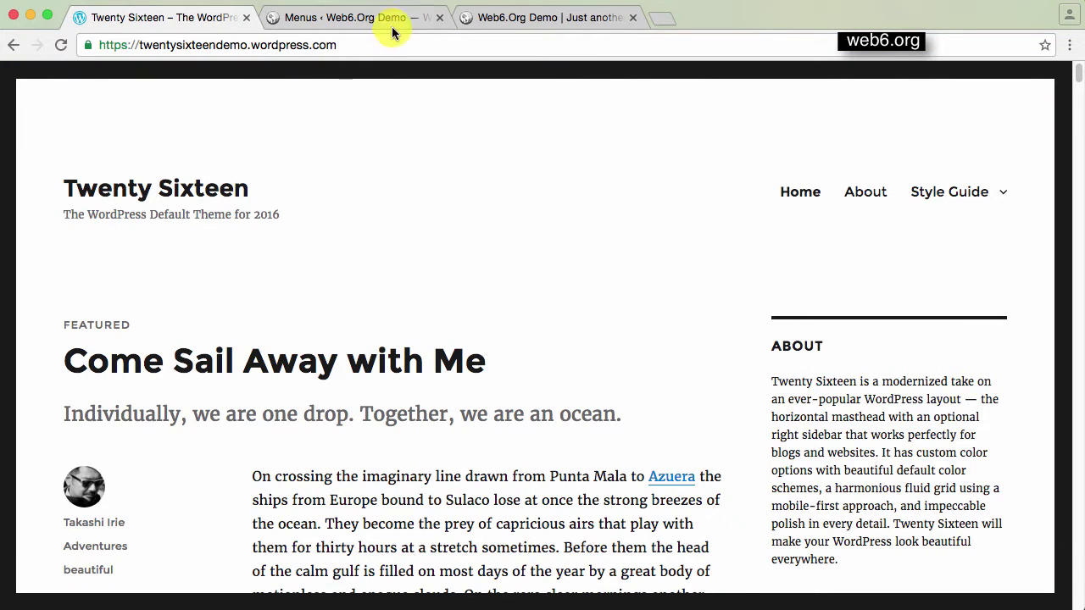
{"action": "left_click", "coordinate": [374, 47]}
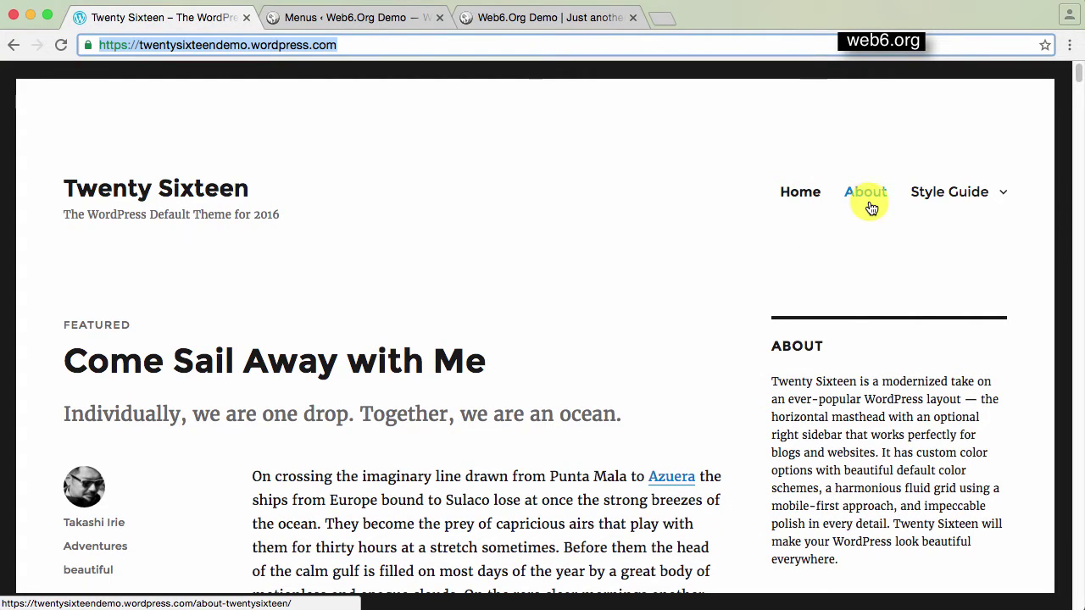
{"action": "mouse_move", "coordinate": [1010, 202]}
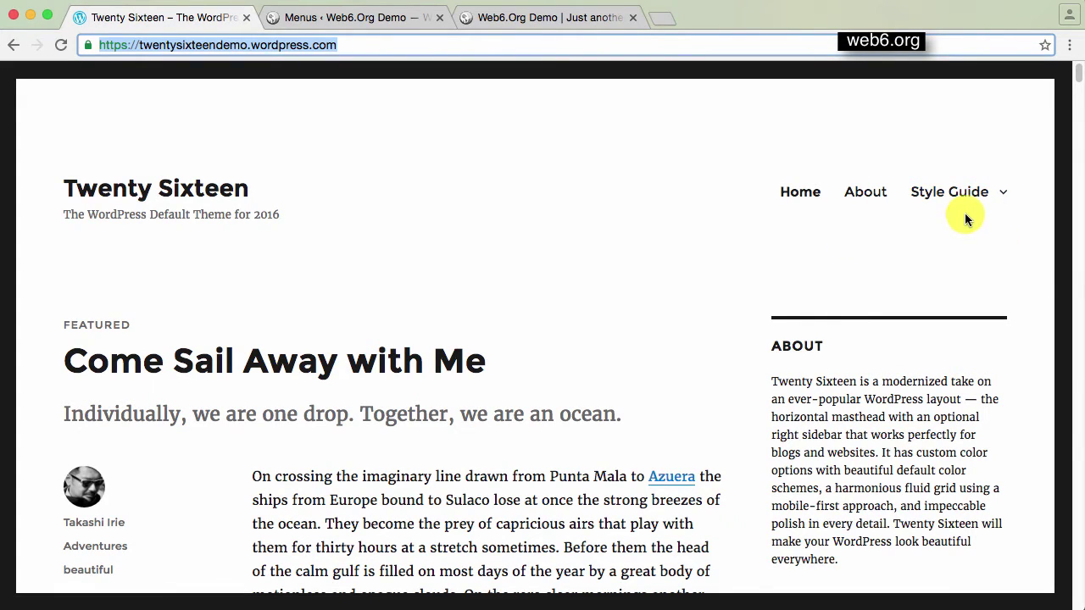
{"action": "left_click", "coordinate": [552, 17]}
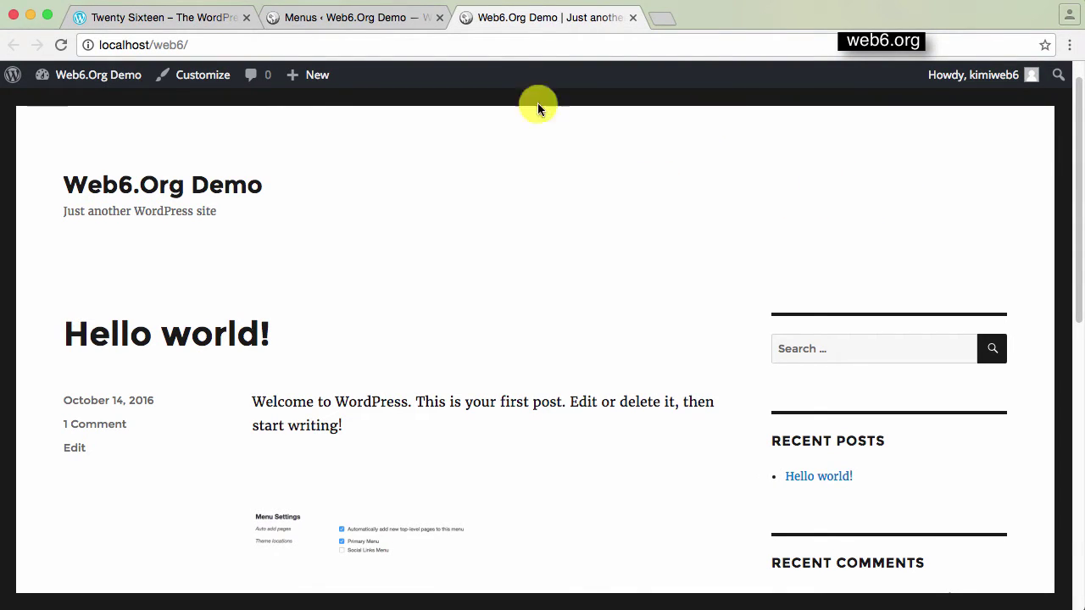
Create a new, empty menu named 'Top menu' on the Menus page
{"action": "left_click", "coordinate": [348, 28]}
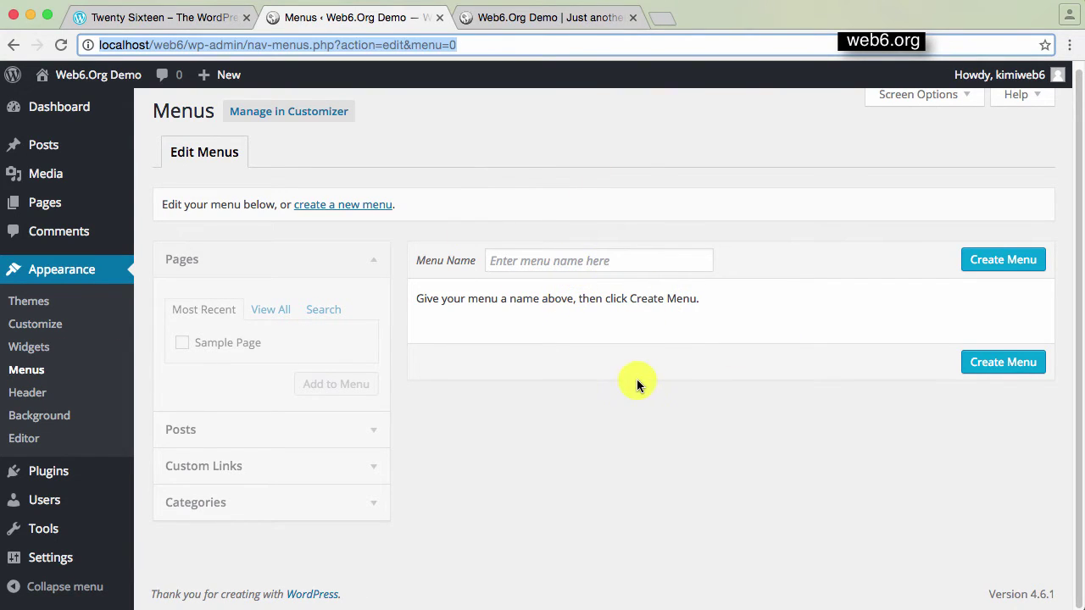
{"action": "left_click", "coordinate": [552, 260]}
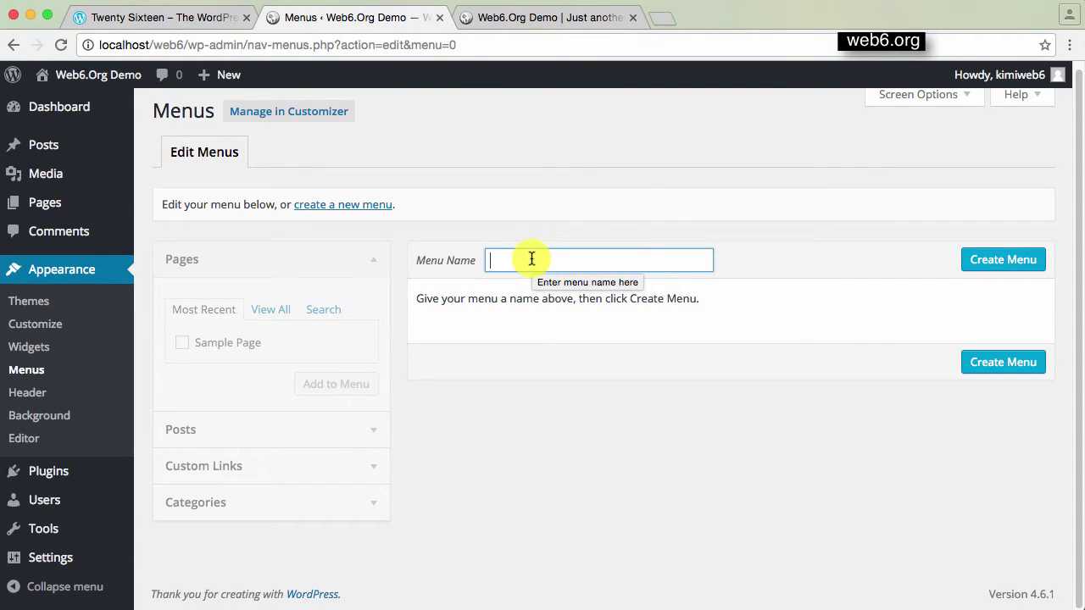
{"action": "type", "text": "Top menu"}
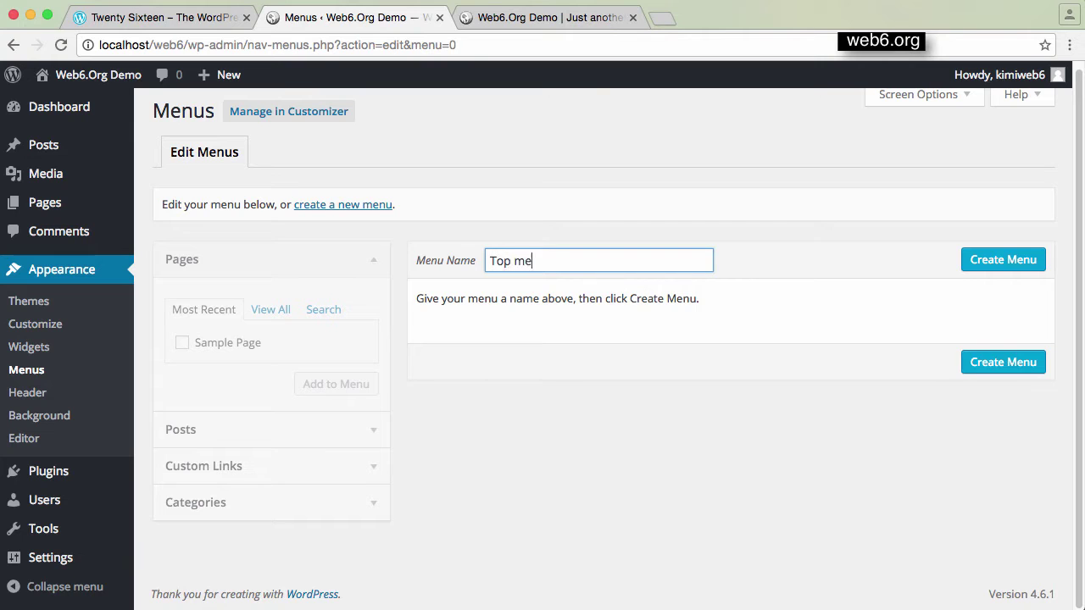
{"action": "left_click", "coordinate": [998, 259]}
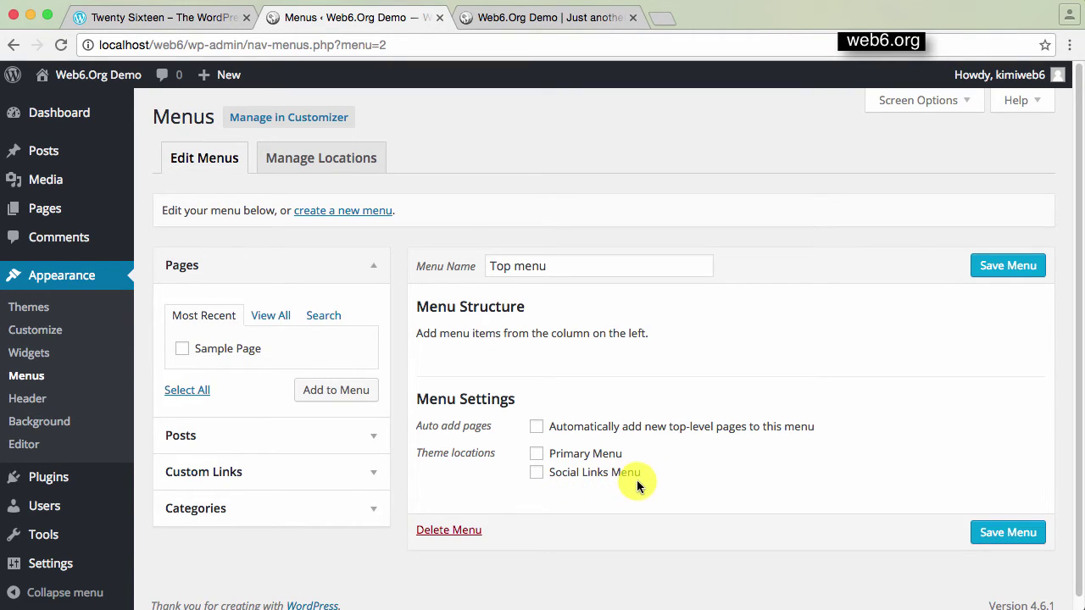
Set Top menu as the Primary Menu location, save it, and select Sample Page
{"action": "left_click", "coordinate": [536, 454]}
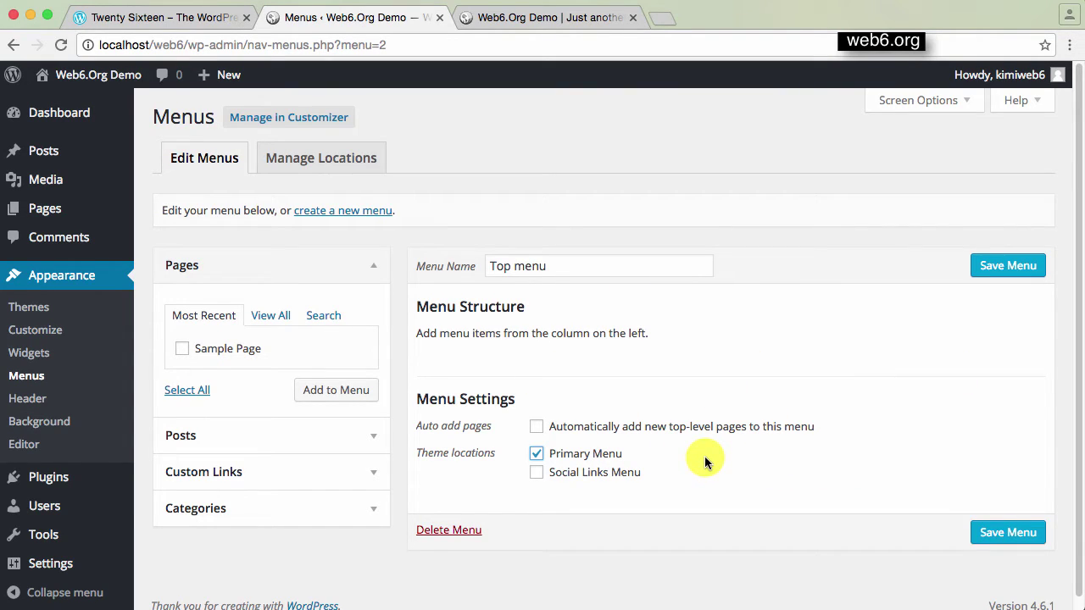
{"action": "left_click", "coordinate": [1009, 534]}
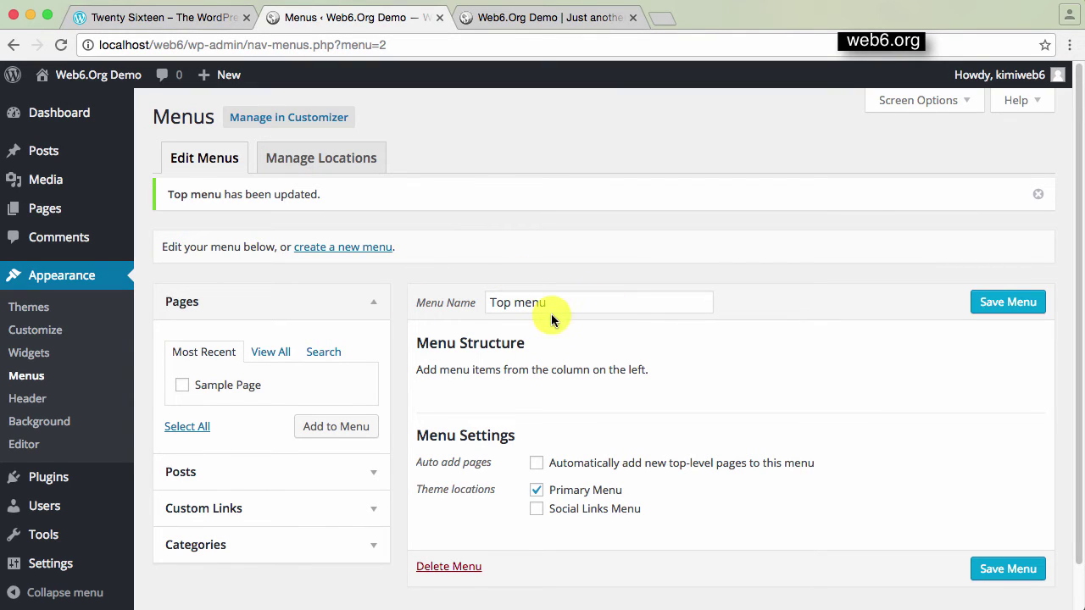
{"action": "left_click", "coordinate": [185, 387]}
Add Sample Page to Top menu, check its item settings, save the menu, and view the front page
{"action": "left_click", "coordinate": [313, 434]}
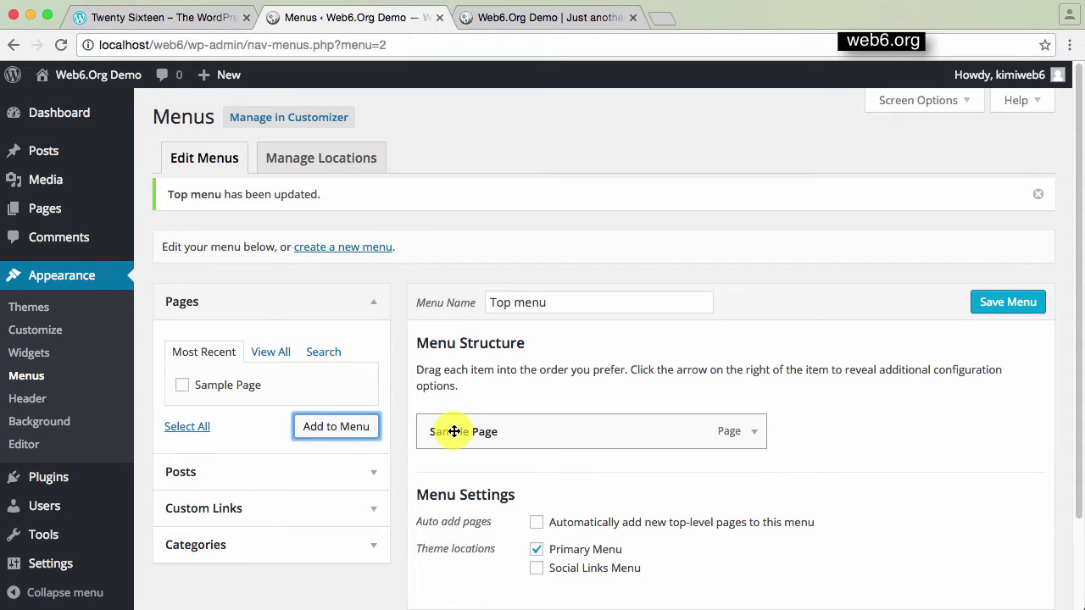
{"action": "left_click", "coordinate": [758, 437]}
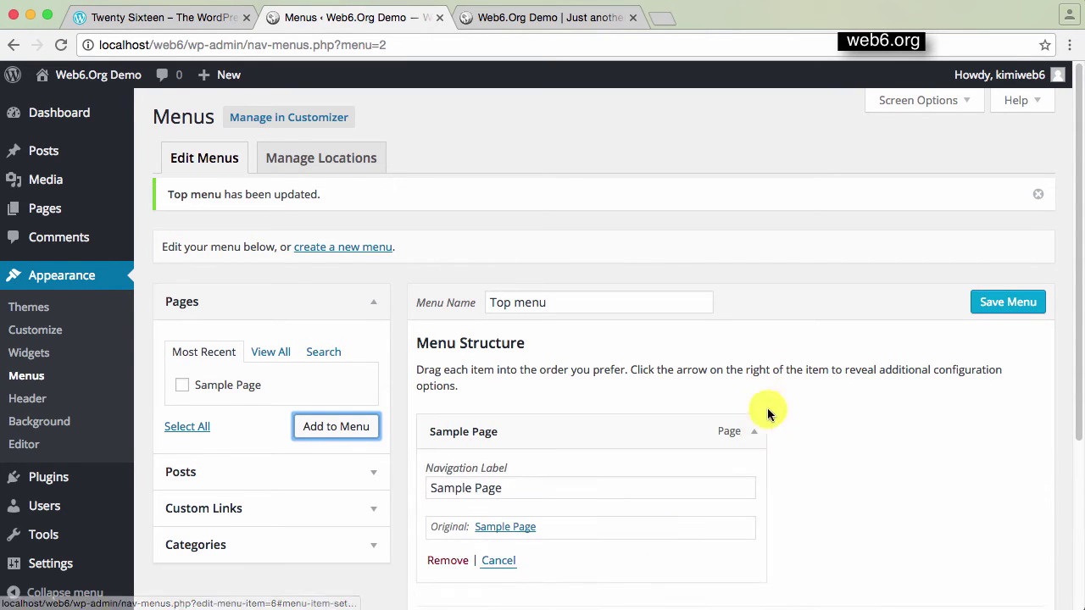
{"action": "scroll", "coordinate": [784, 428], "scroll_direction": "down", "scroll_amount": 3}
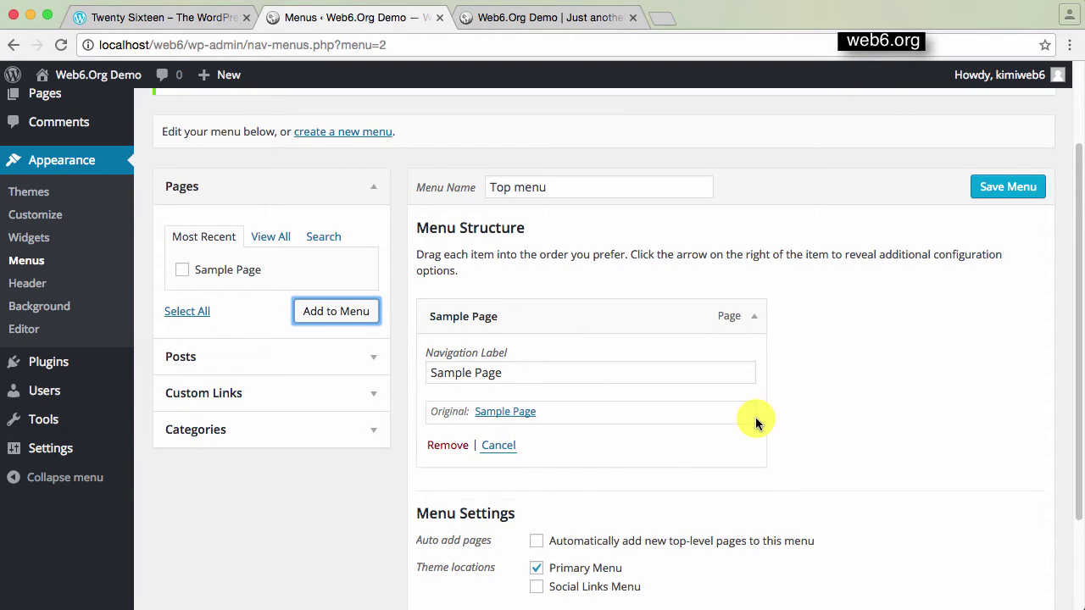
{"action": "left_click", "coordinate": [754, 320]}
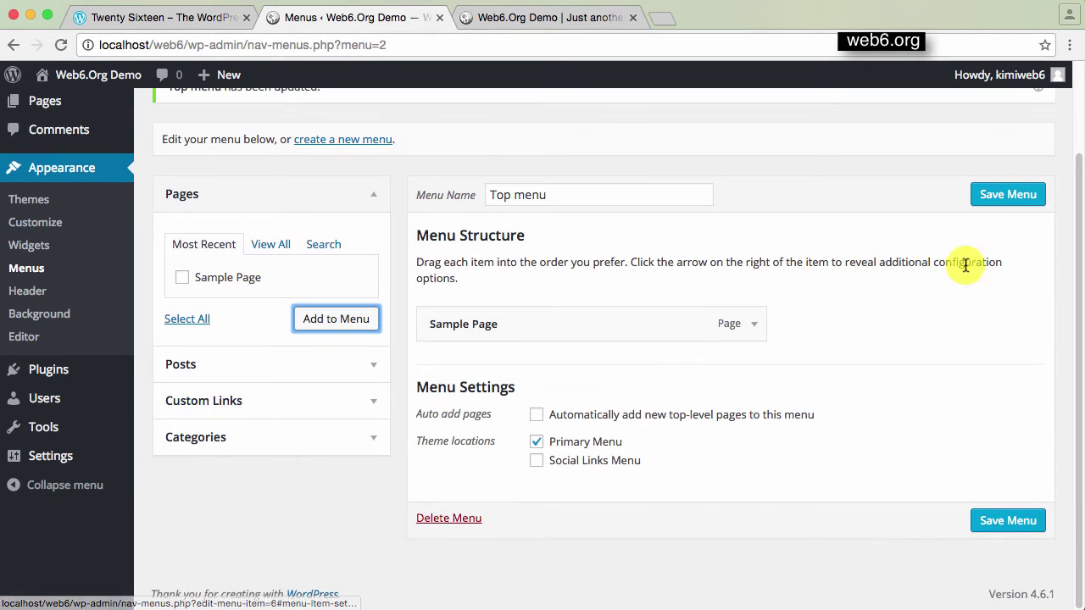
{"action": "left_click", "coordinate": [1016, 197]}
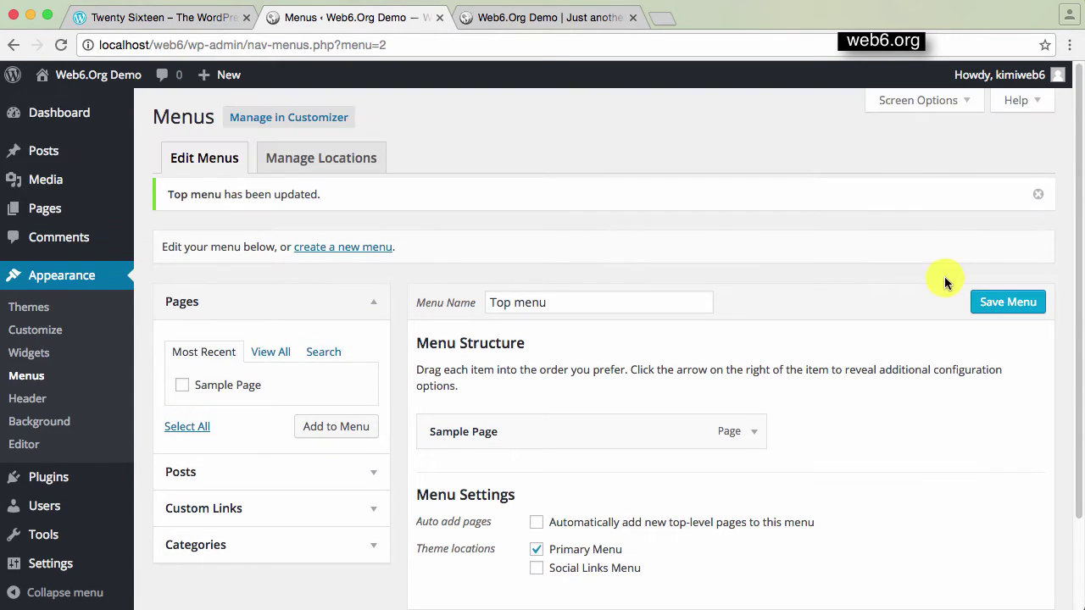
{"action": "left_click", "coordinate": [593, 17]}
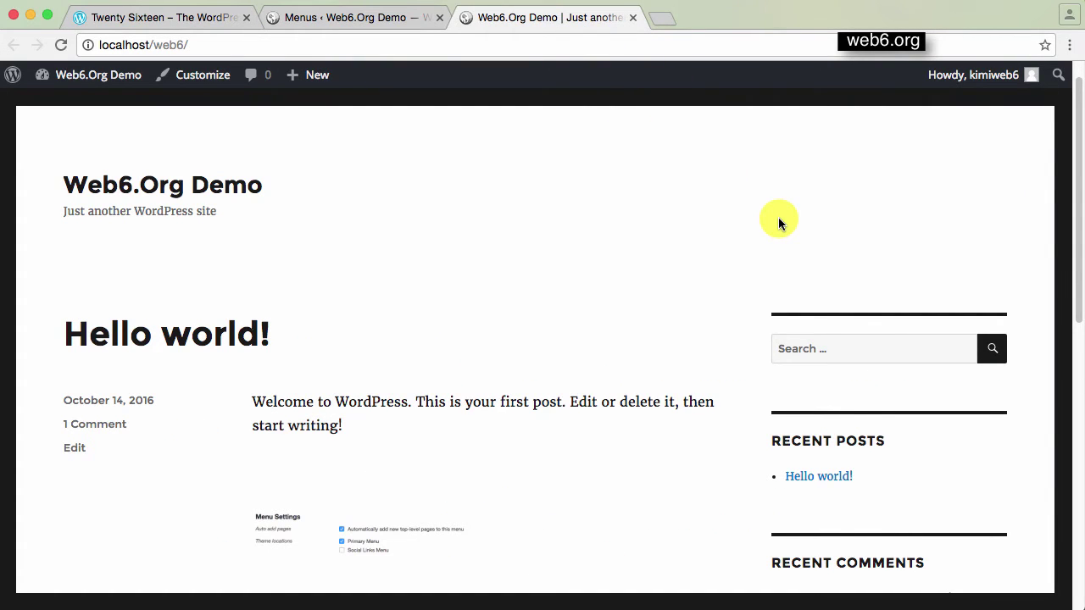
Reload the front page to confirm the Sample Page header link, then return to the Menus editor
{"action": "left_click", "coordinate": [60, 44]}
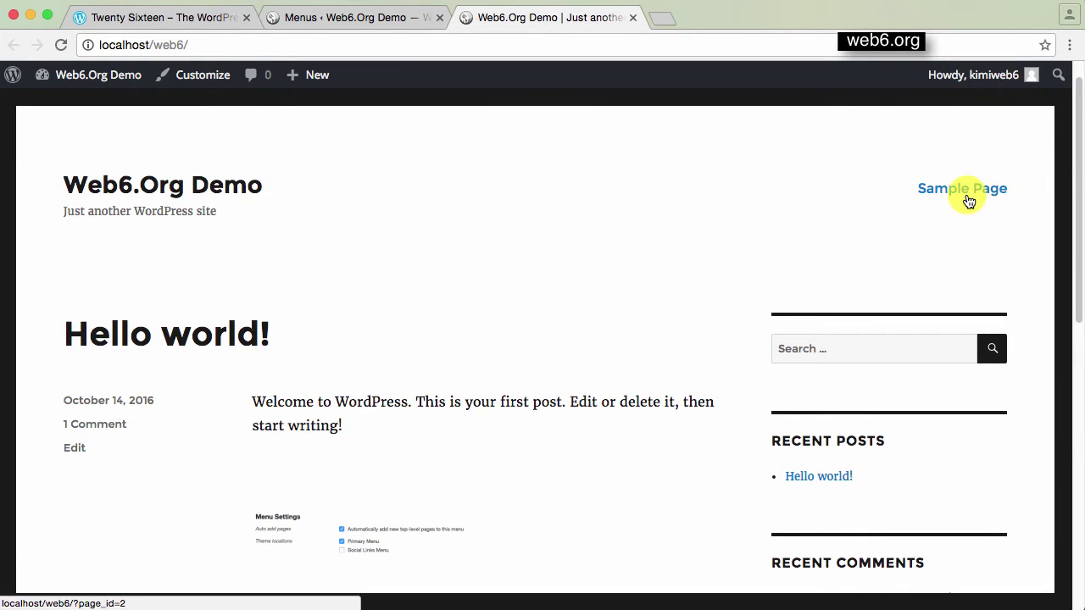
{"action": "left_click", "coordinate": [376, 18]}
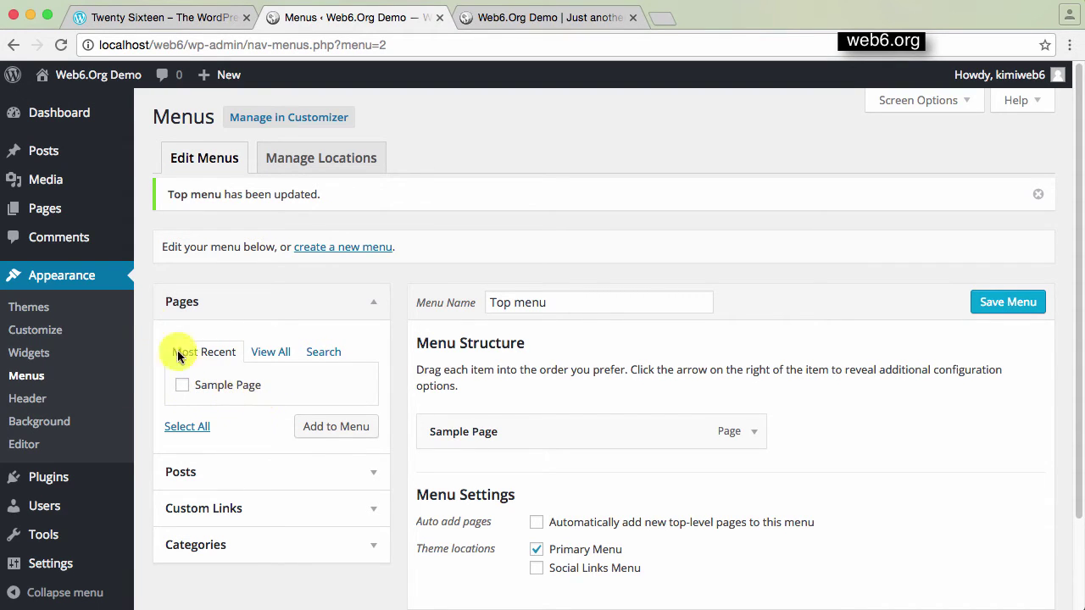
Start a new page titled 'About' with the body text 'About page'
{"action": "mouse_move", "coordinate": [23, 213]}
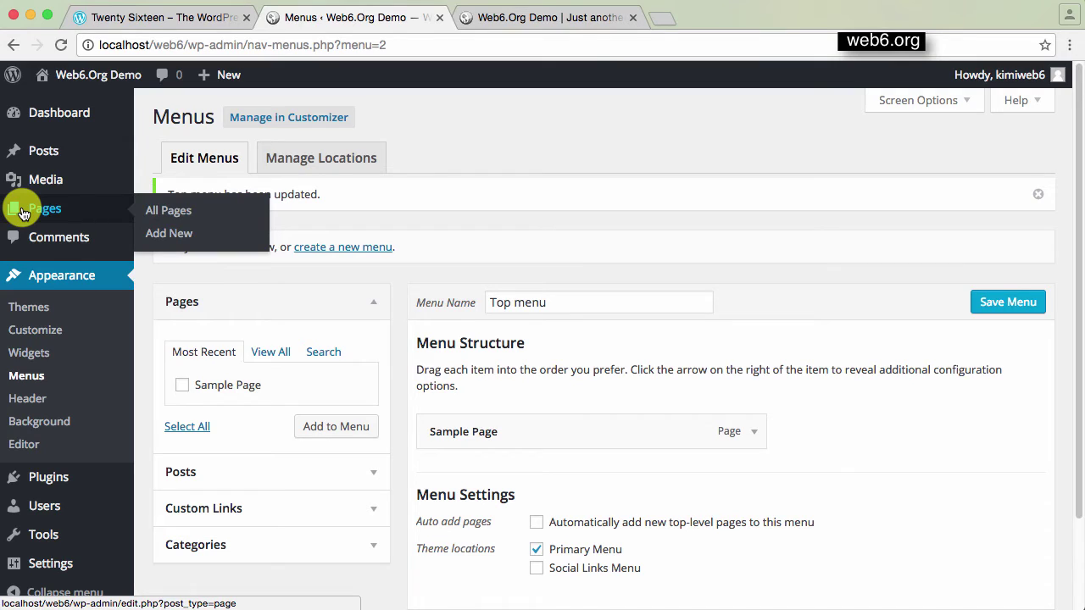
{"action": "left_click", "coordinate": [164, 240]}
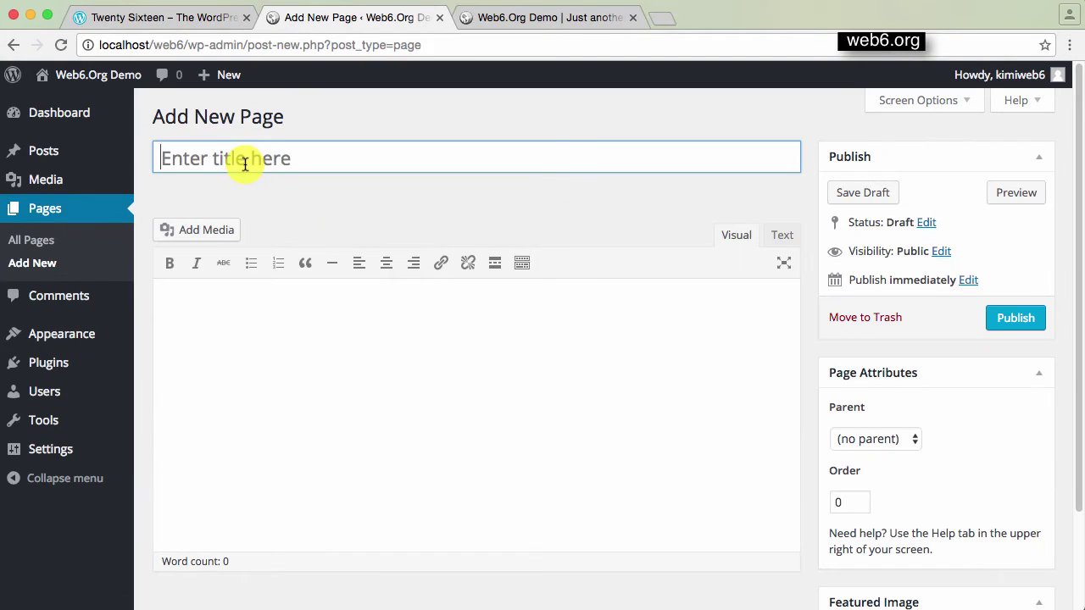
{"action": "left_click", "coordinate": [245, 163]}
{"action": "type", "text": "Abo"}
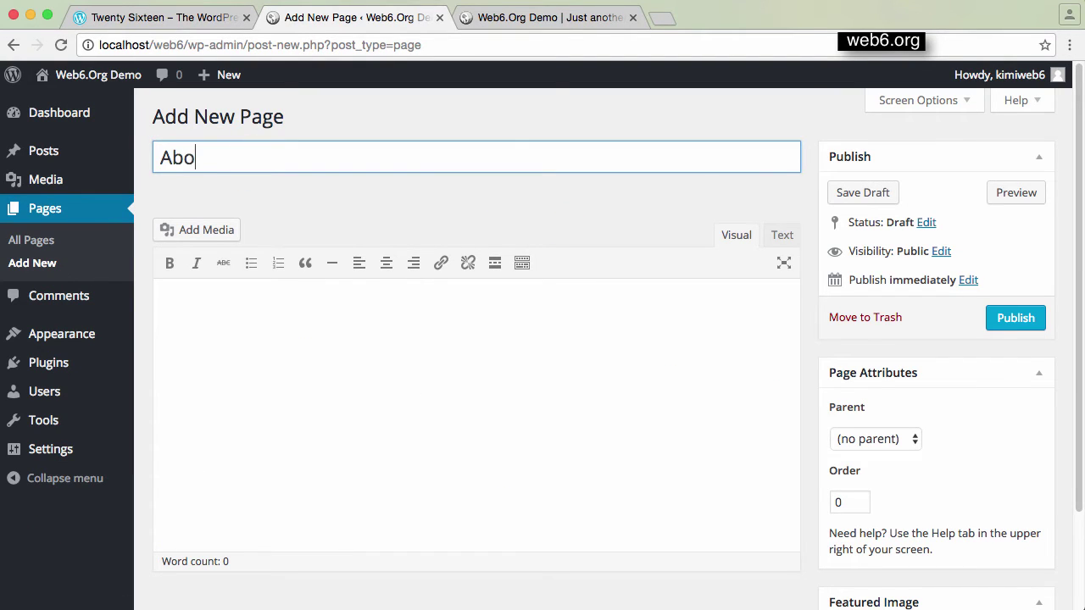
{"action": "type", "text": "ut"}
{"action": "left_click", "coordinate": [219, 327]}
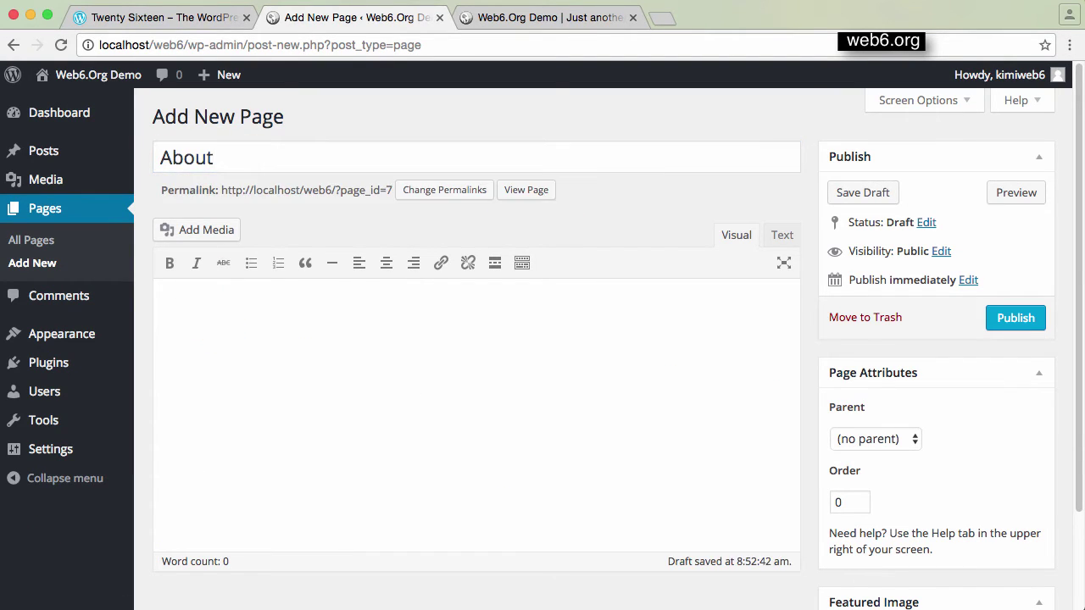
{"action": "type", "text": "About page"}
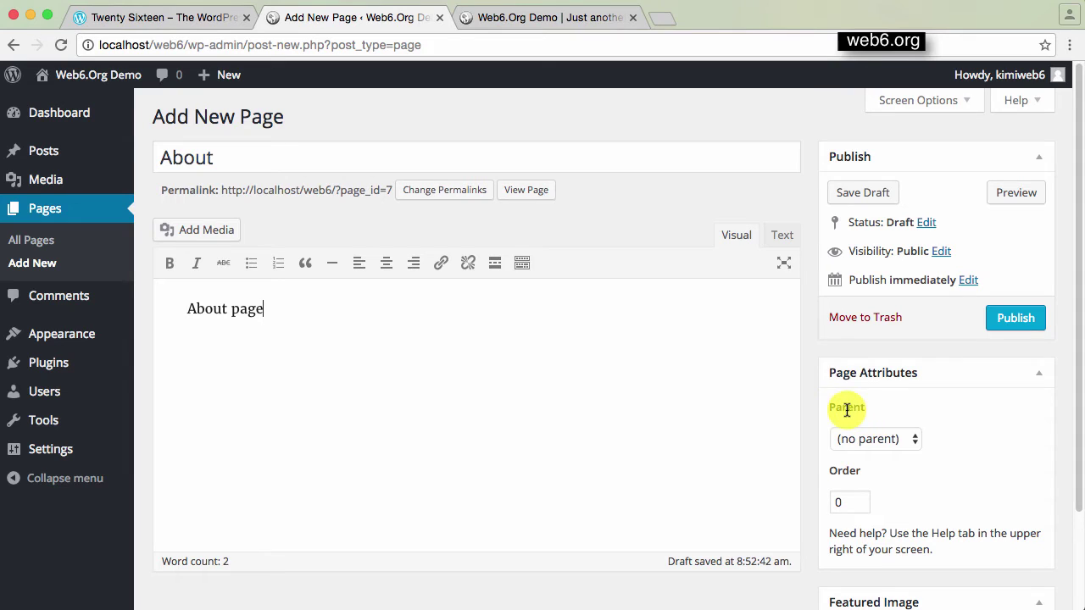
Publish the About page with no parent, then reload the site's front page
{"action": "left_click", "coordinate": [917, 436]}
{"action": "left_click", "coordinate": [959, 439]}
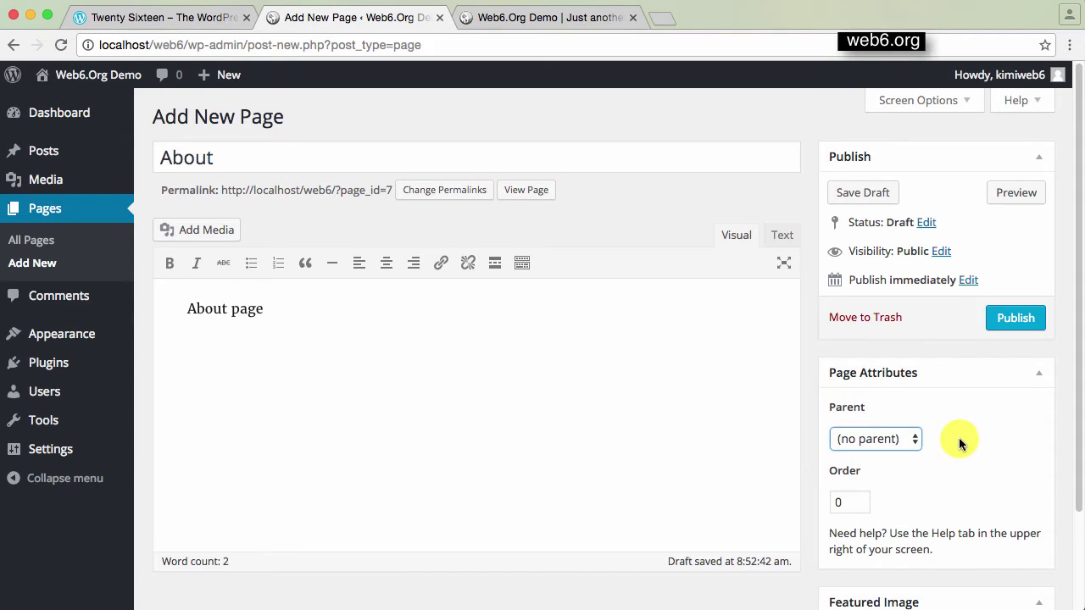
{"action": "left_click", "coordinate": [1015, 317]}
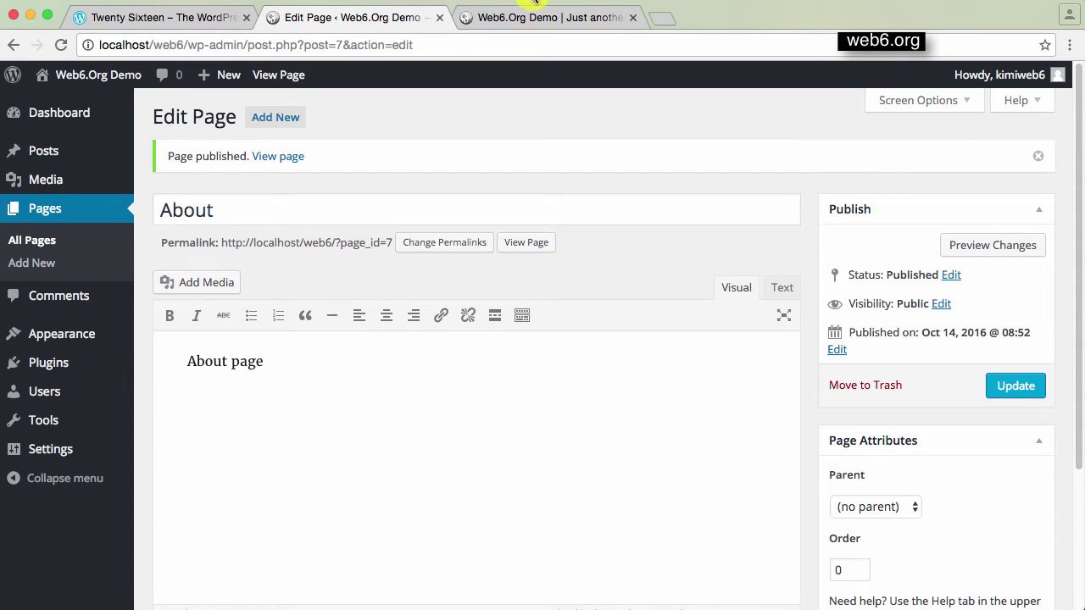
{"action": "left_click", "coordinate": [58, 45]}
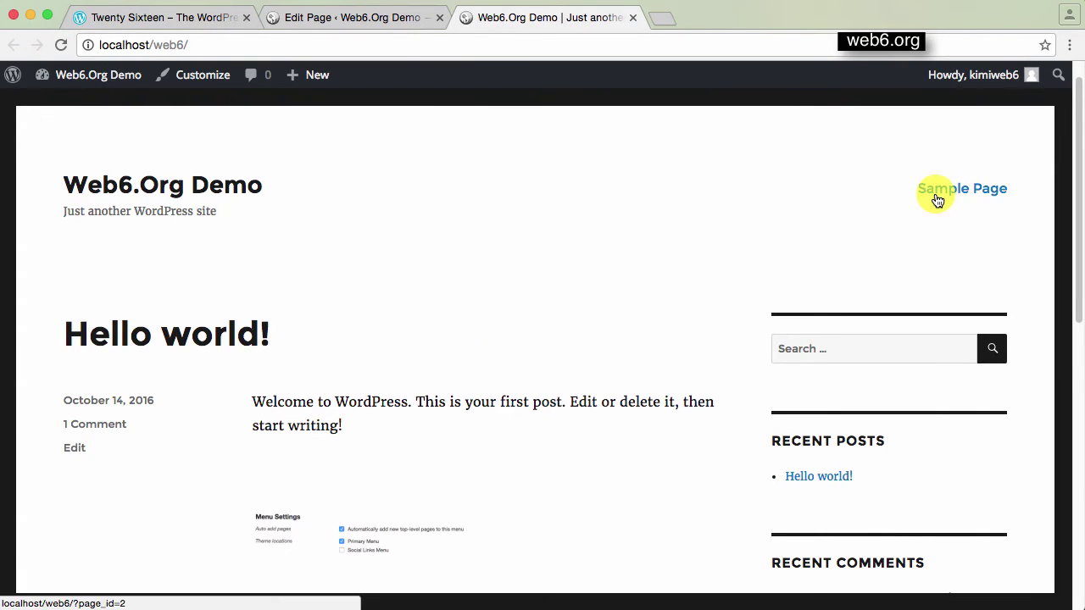
Add the About page to Top menu, save it, and reload the front page to see About
{"action": "left_click", "coordinate": [345, 18]}
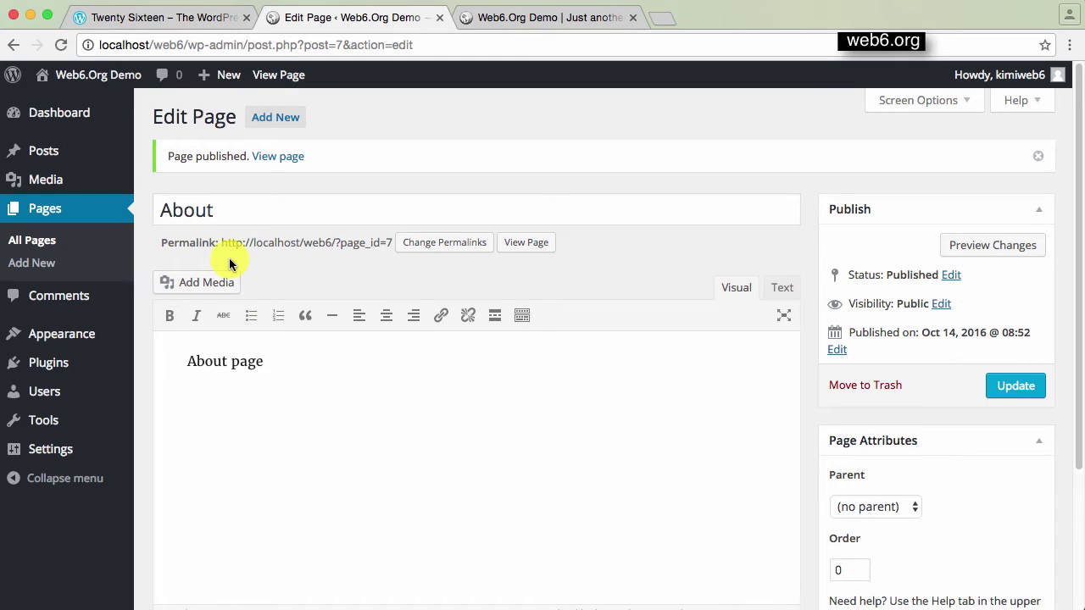
{"action": "mouse_move", "coordinate": [58, 341]}
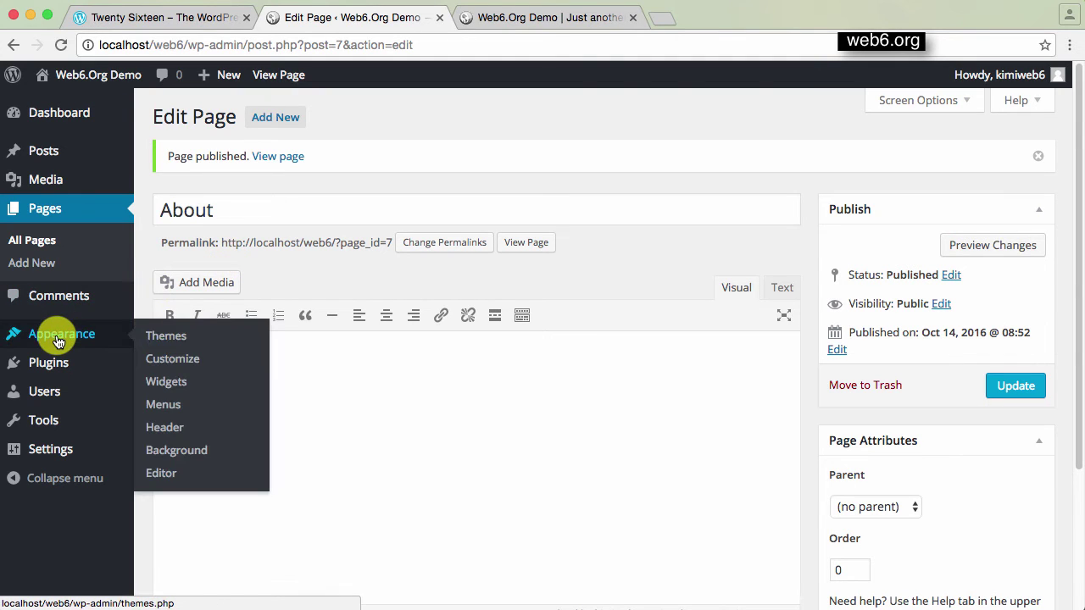
{"action": "left_click", "coordinate": [230, 403]}
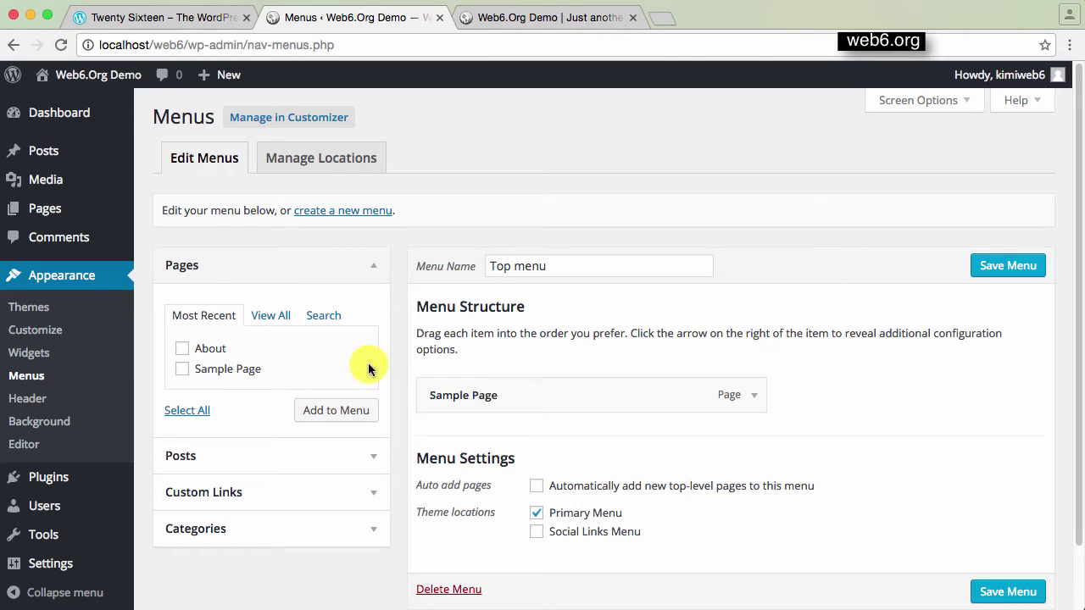
{"action": "left_click", "coordinate": [182, 350]}
{"action": "left_click", "coordinate": [330, 412]}
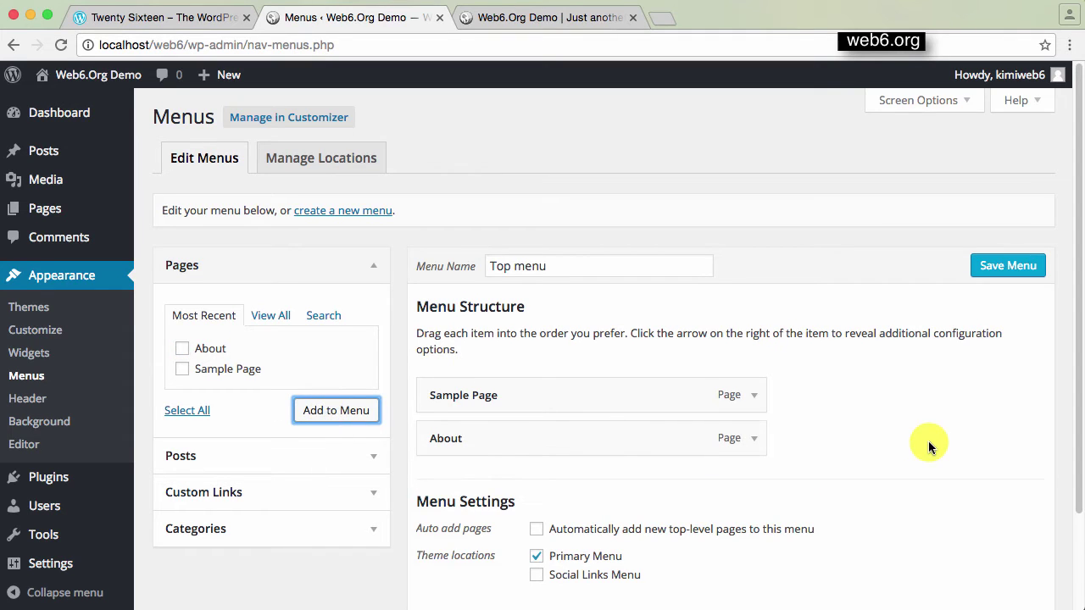
{"action": "scroll", "coordinate": [928, 444], "scroll_direction": "down", "scroll_amount": 1}
{"action": "left_click", "coordinate": [1011, 256]}
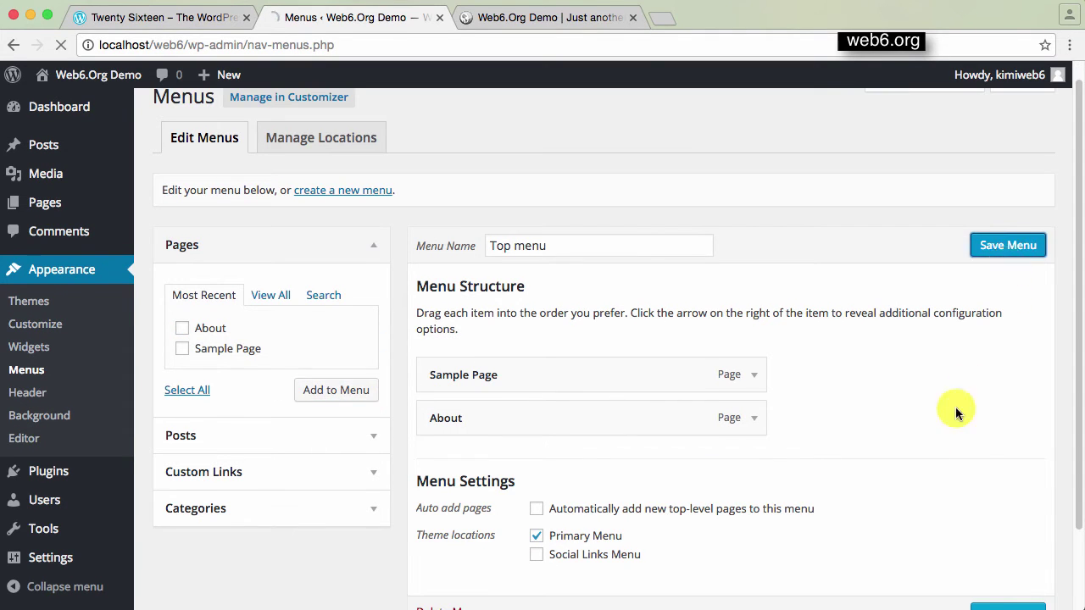
{"action": "left_click", "coordinate": [548, 17]}
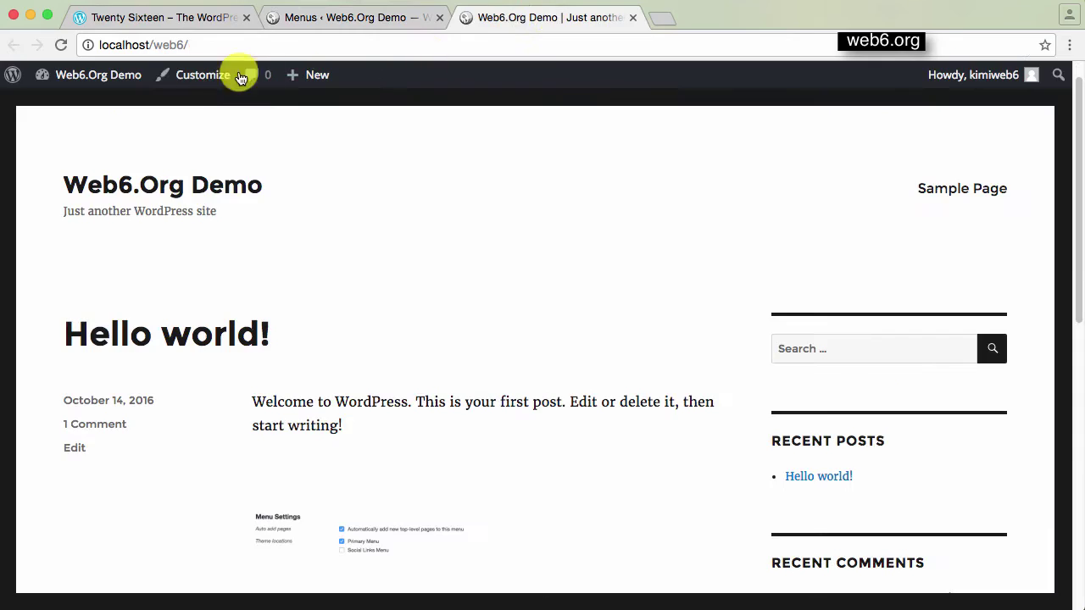
{"action": "left_click", "coordinate": [65, 49]}
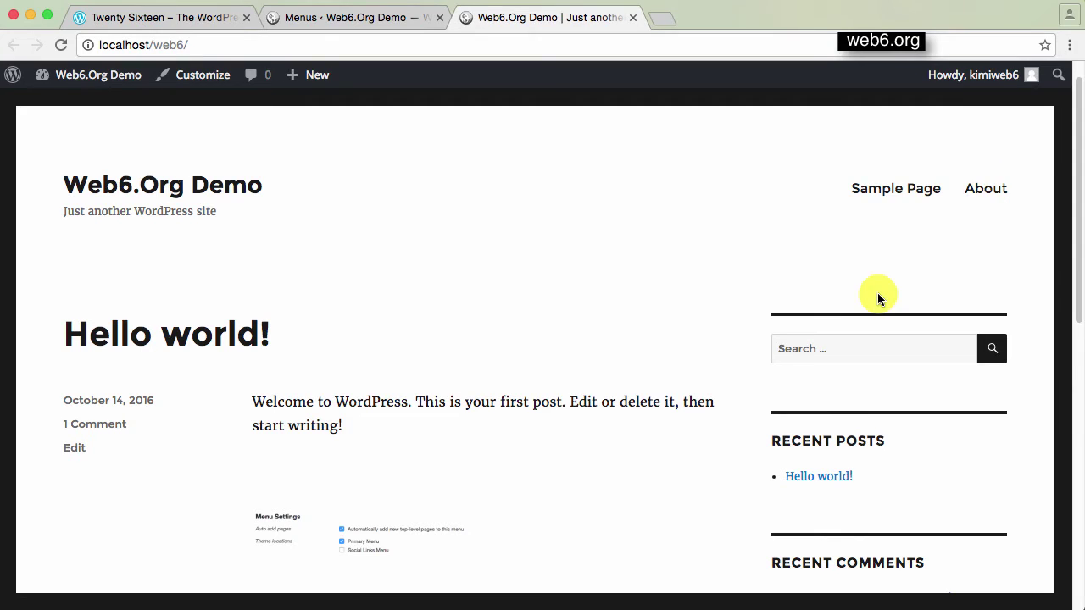
Turn on 'Automatically add new top-level pages to this menu' for Top menu and save
{"action": "left_click", "coordinate": [366, 18]}
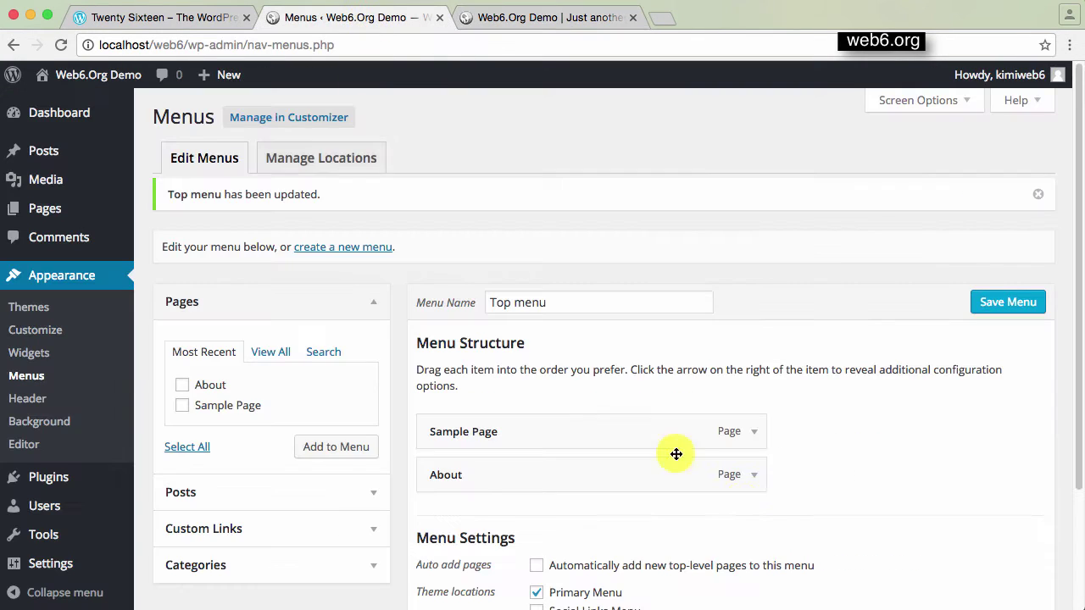
{"action": "scroll", "coordinate": [763, 534], "scroll_direction": "down", "scroll_amount": 3}
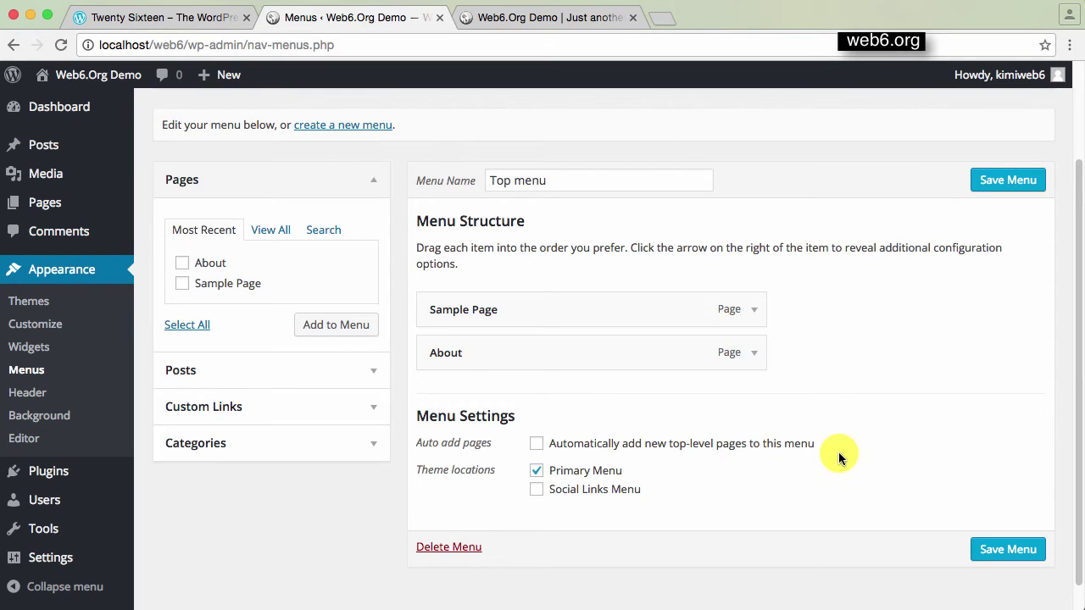
{"action": "left_click", "coordinate": [538, 444]}
{"action": "left_click", "coordinate": [1008, 551]}
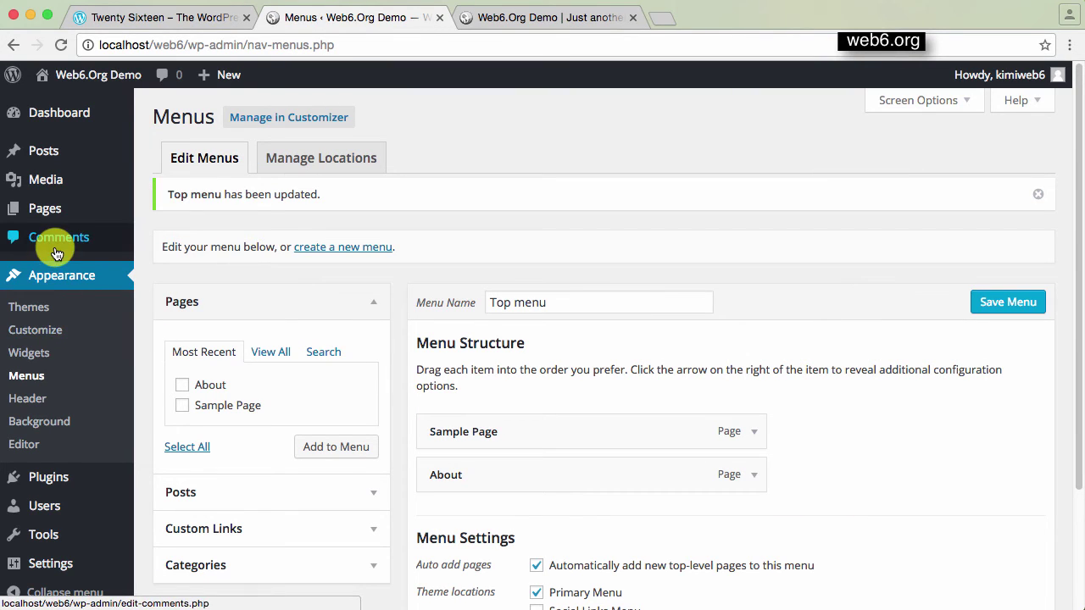
Write a new page titled 'Contact' with the body 'Contact page' and publish it
{"action": "mouse_move", "coordinate": [51, 216]}
{"action": "left_click", "coordinate": [170, 234]}
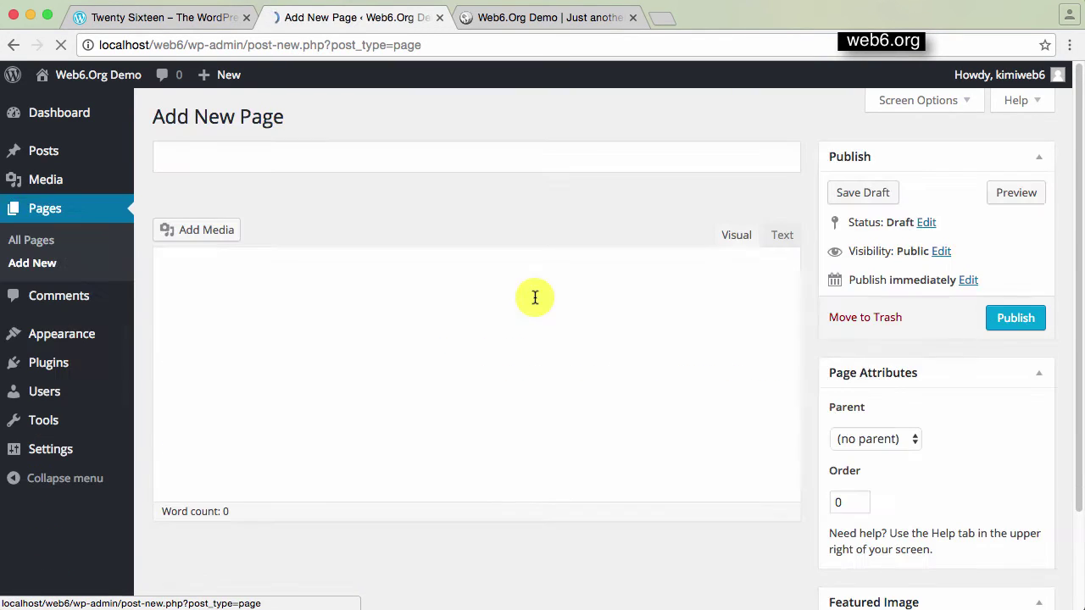
{"action": "left_click", "coordinate": [280, 159]}
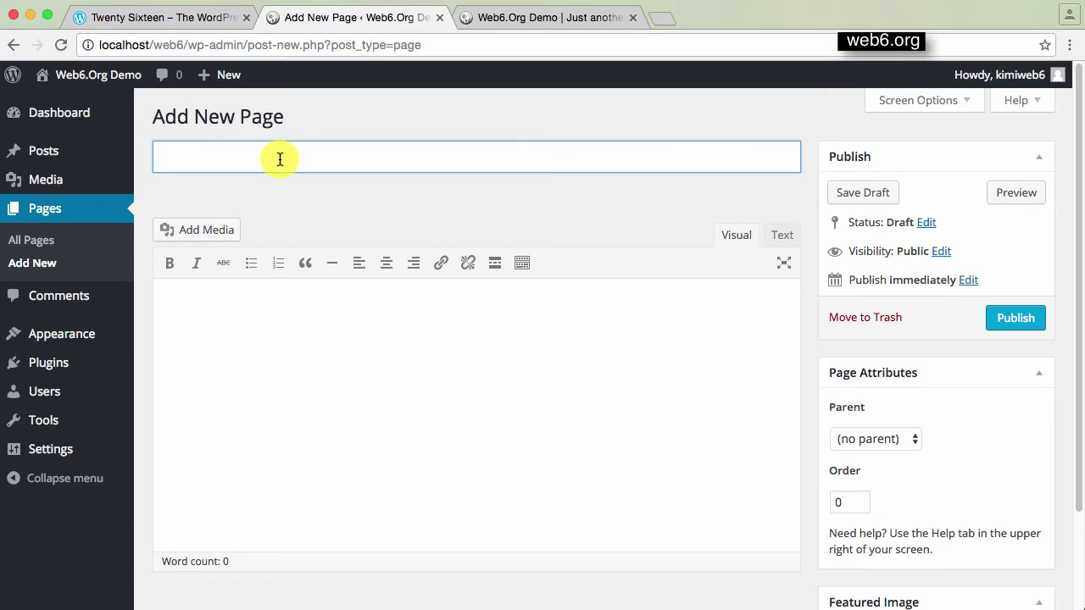
{"action": "type", "text": "Contact"}
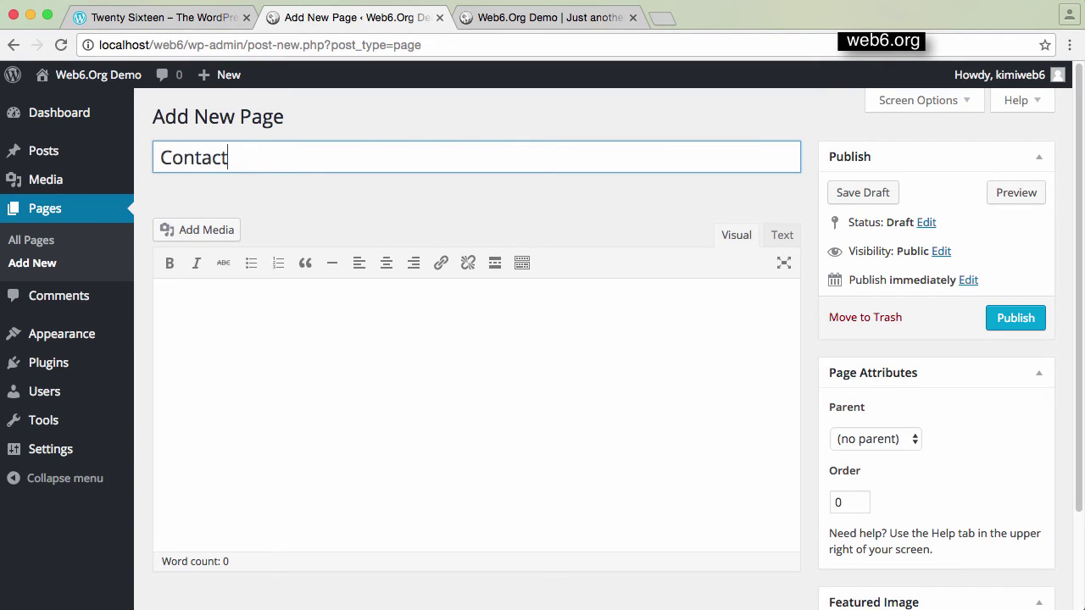
{"action": "left_click", "coordinate": [252, 312]}
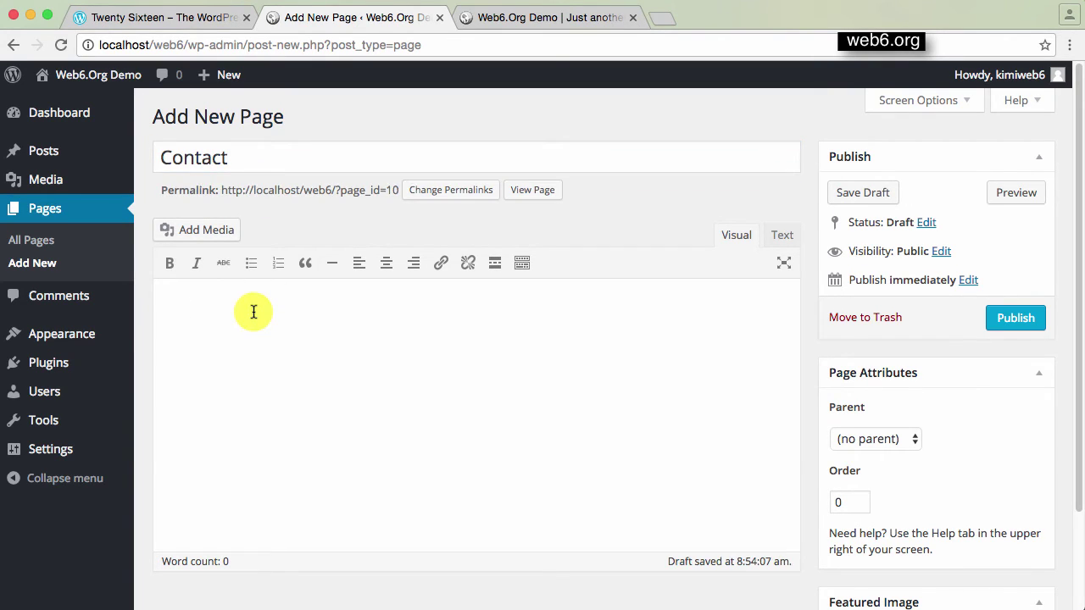
{"action": "type", "text": "Contact page"}
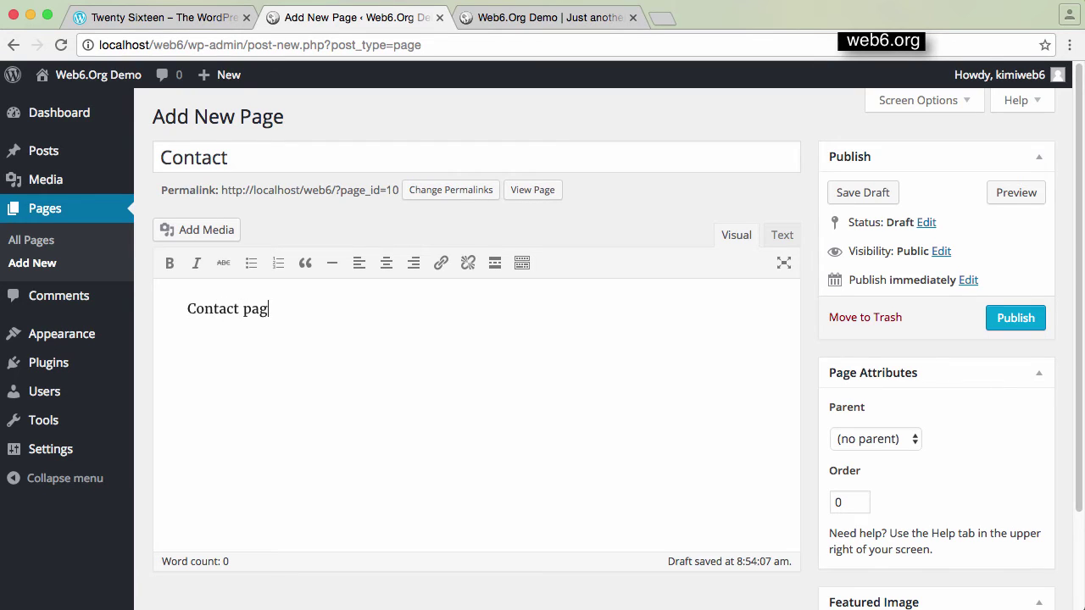
{"action": "left_click", "coordinate": [1015, 319]}
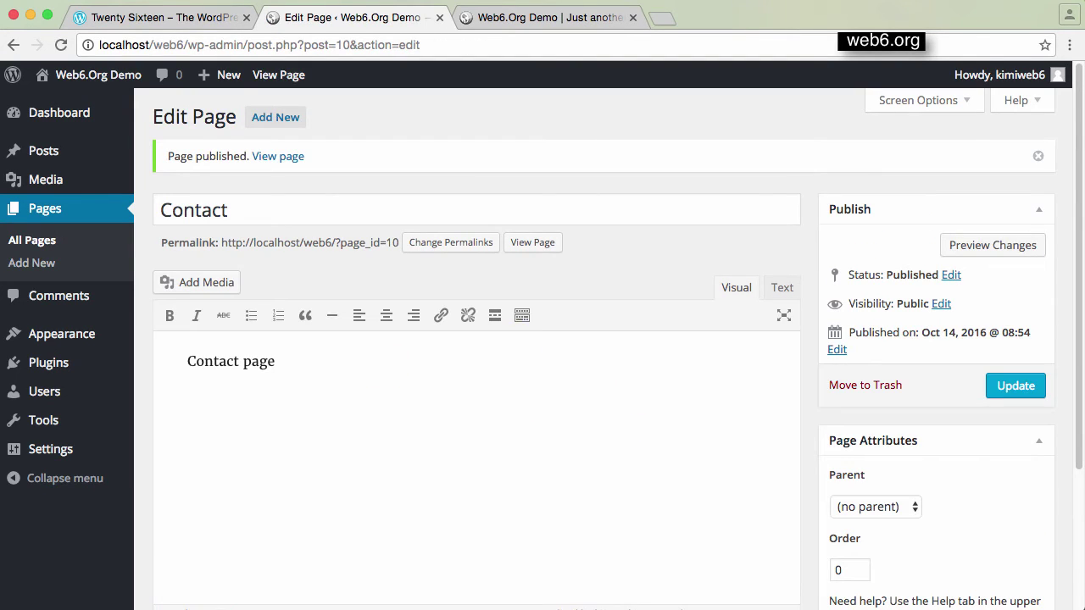
{"action": "left_click", "coordinate": [581, 20]}
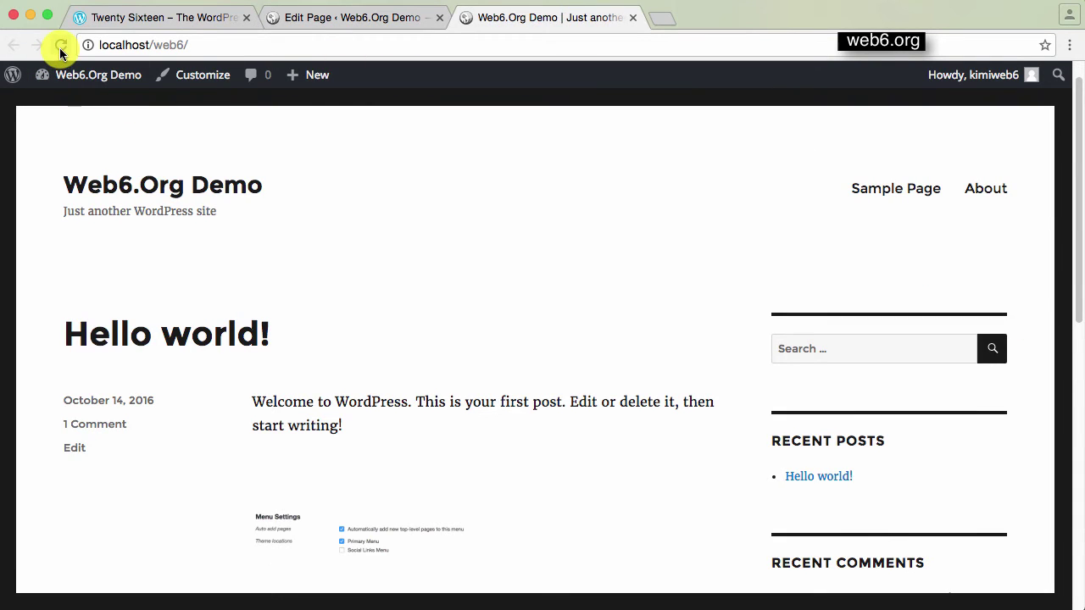
{"action": "left_click", "coordinate": [59, 47]}
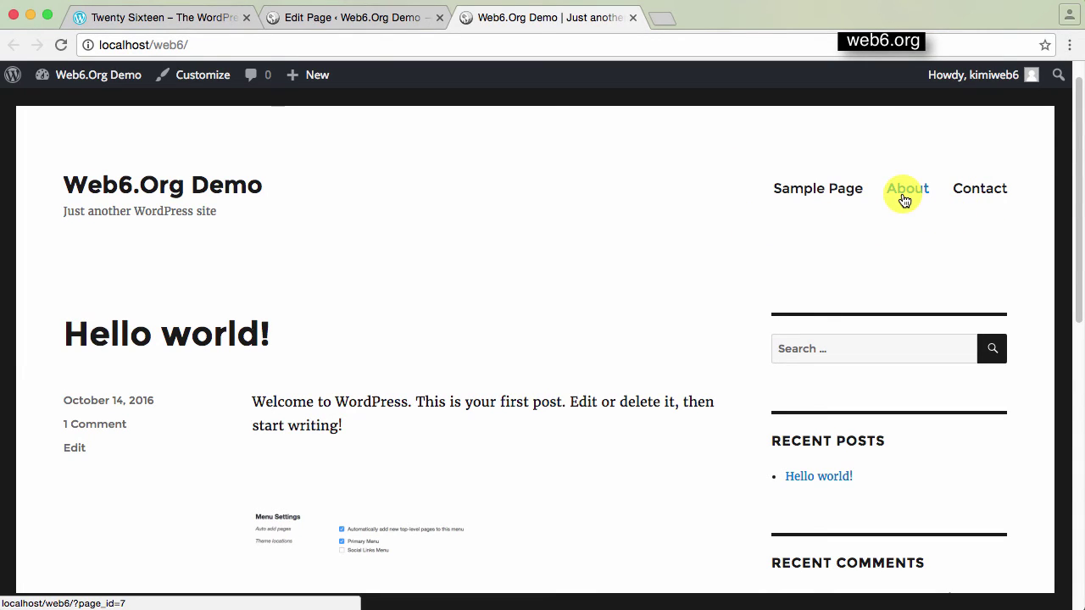
{"action": "left_click", "coordinate": [339, 18]}
{"action": "mouse_move", "coordinate": [65, 351]}
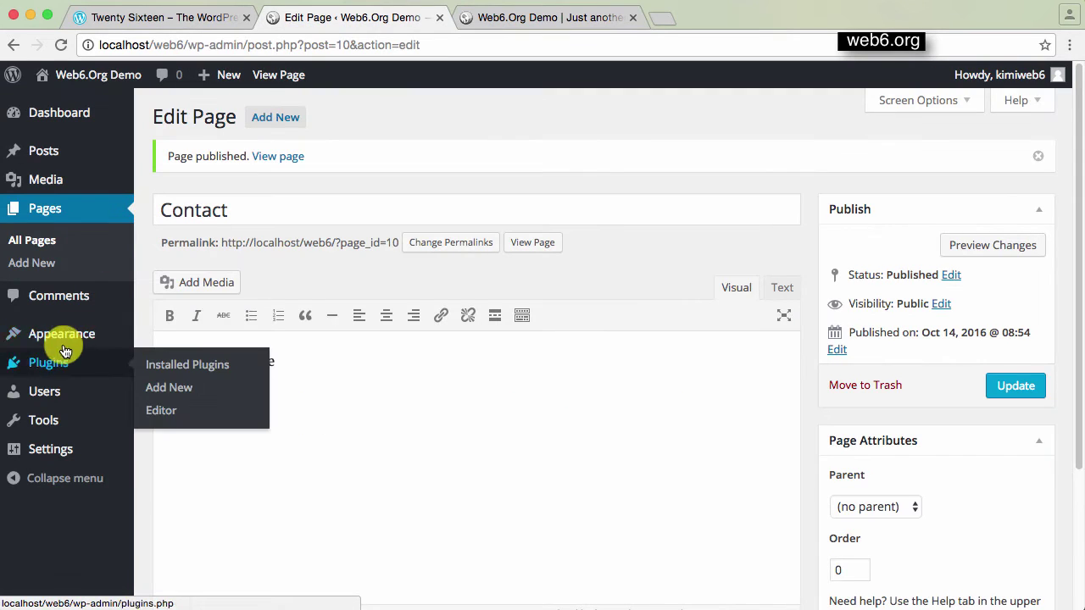
{"action": "left_click", "coordinate": [165, 405]}
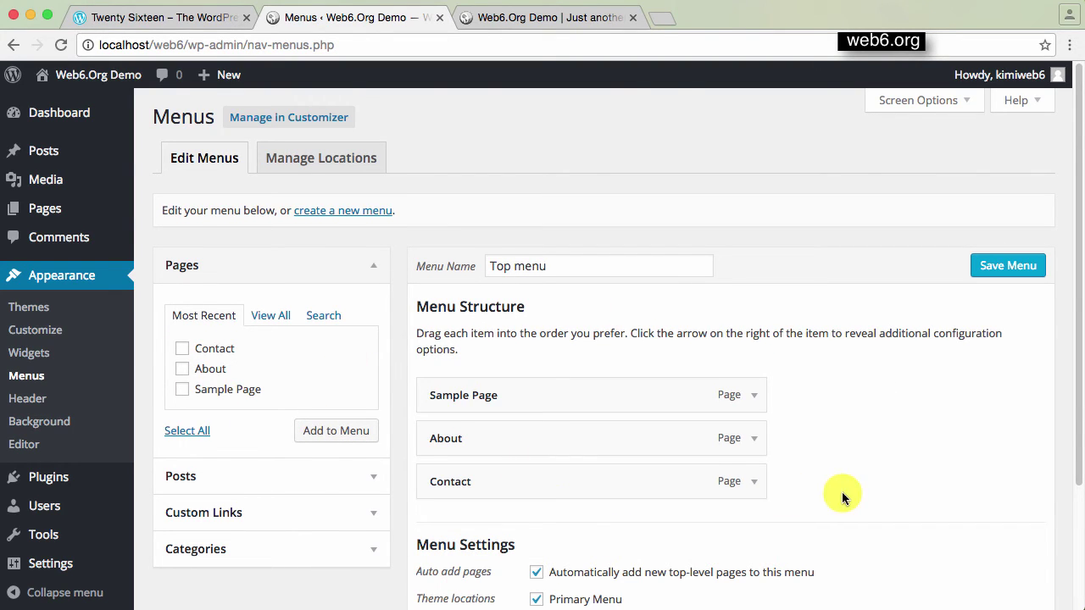
{"action": "scroll", "coordinate": [843, 495], "scroll_direction": "down", "scroll_amount": 1}
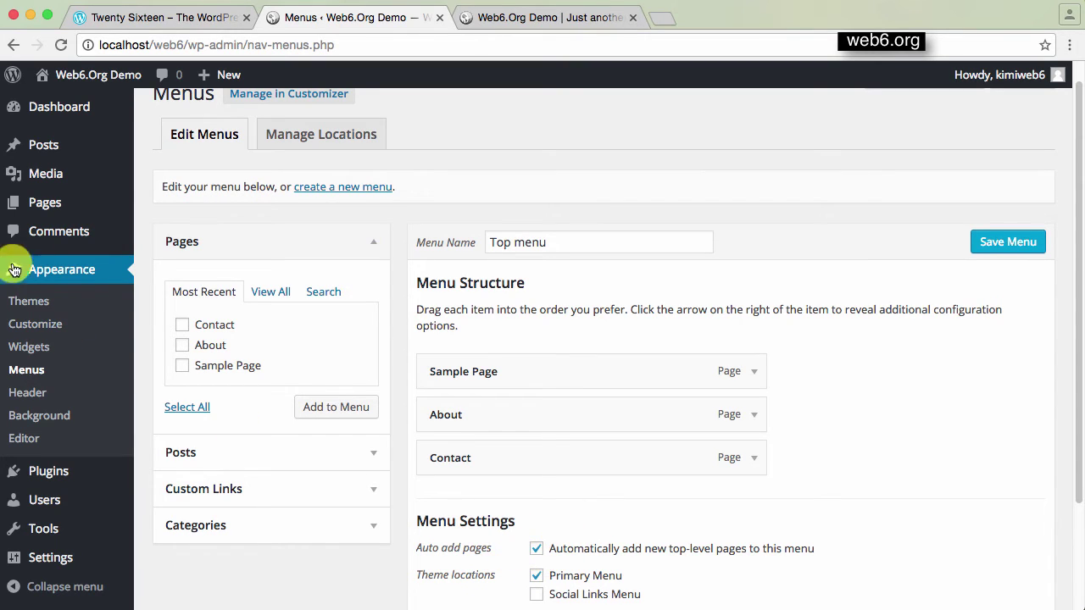
{"action": "mouse_move", "coordinate": [92, 211]}
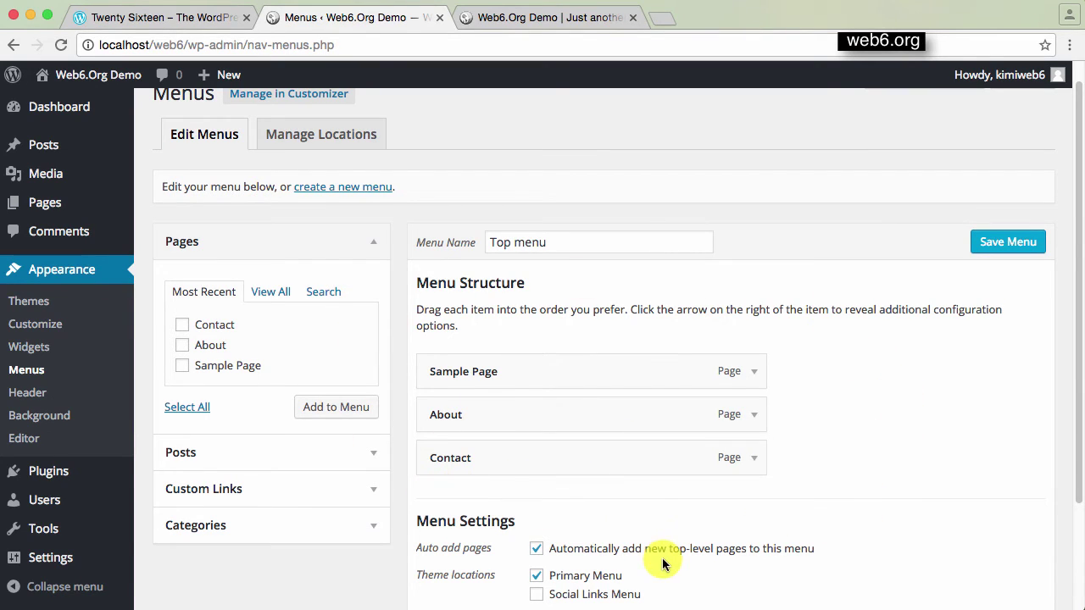
{"action": "left_click", "coordinate": [546, 20]}
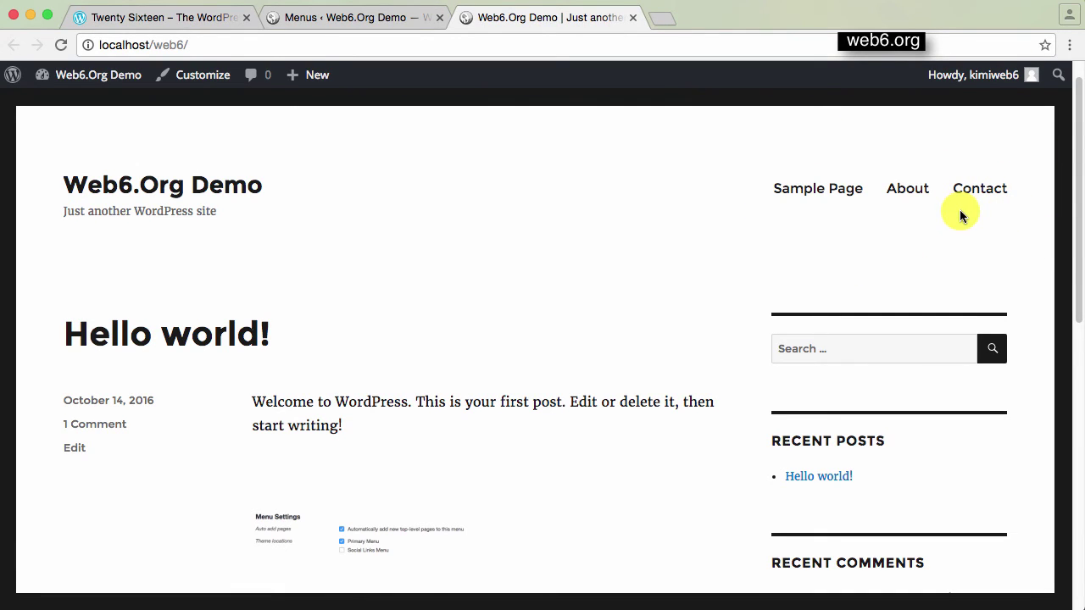
{"action": "left_click", "coordinate": [351, 18]}
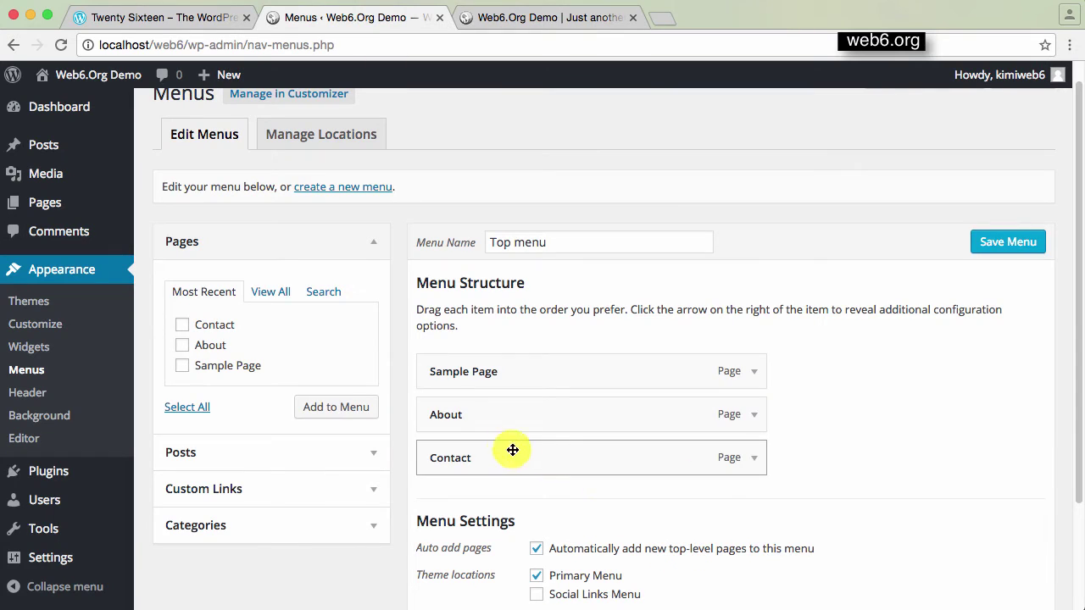
{"action": "left_click_drag", "start_coordinate": [520, 458], "coordinate": [552, 464]}
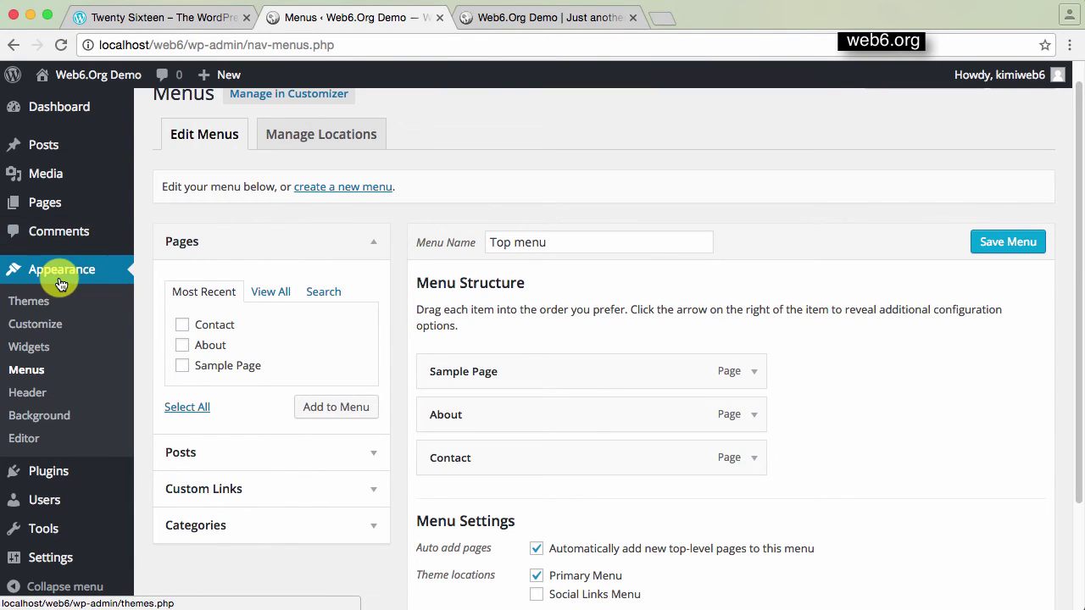
Start a new page titled 'Address' with the body text 'Address page'
{"action": "mouse_move", "coordinate": [43, 210]}
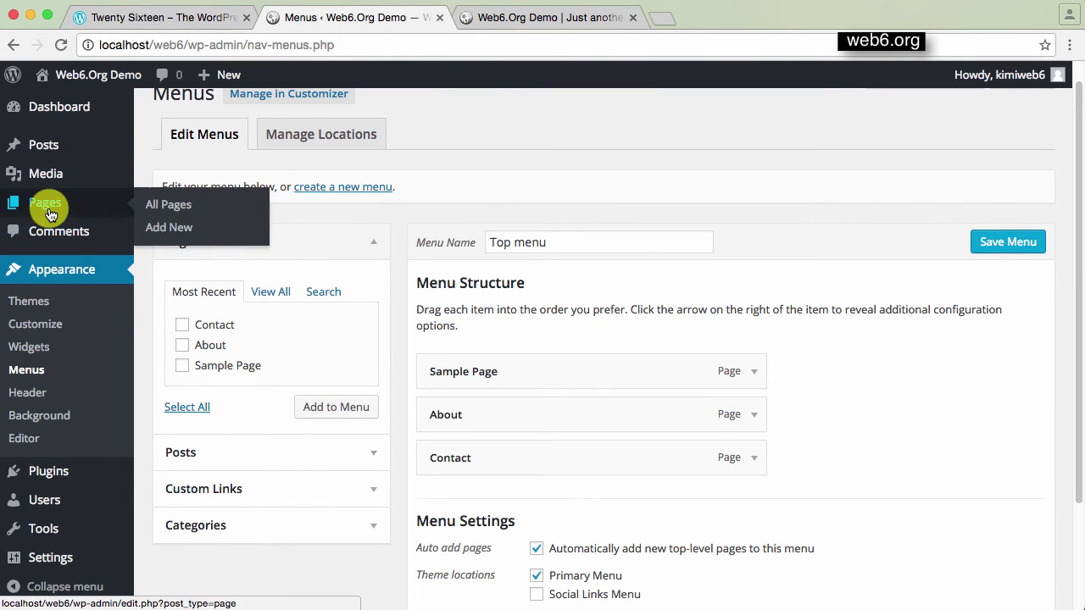
{"action": "left_click", "coordinate": [203, 237]}
{"action": "left_click", "coordinate": [729, 255]}
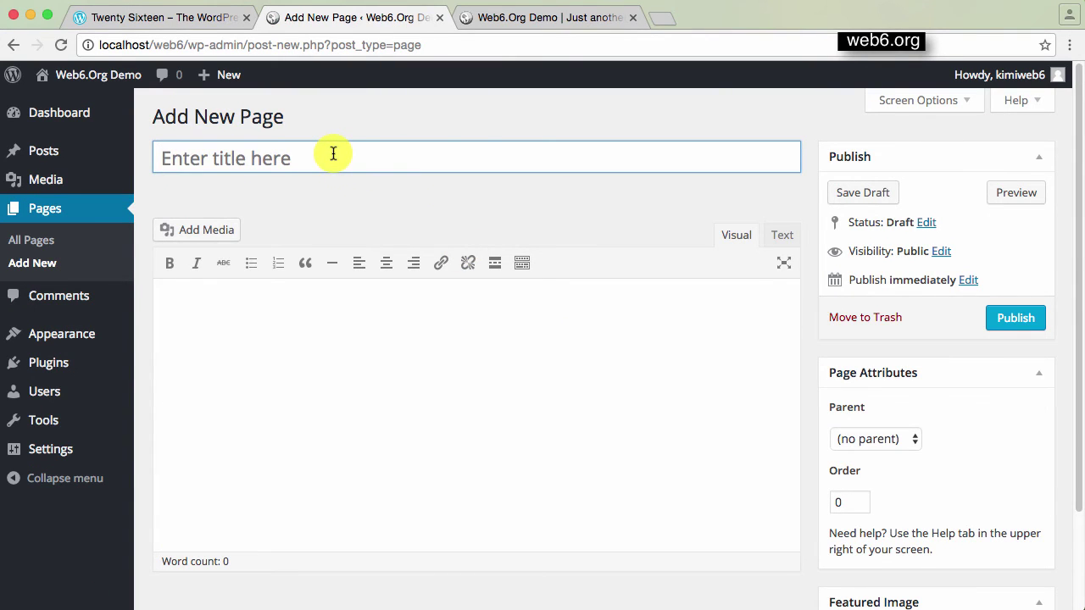
{"action": "type", "text": "Address"}
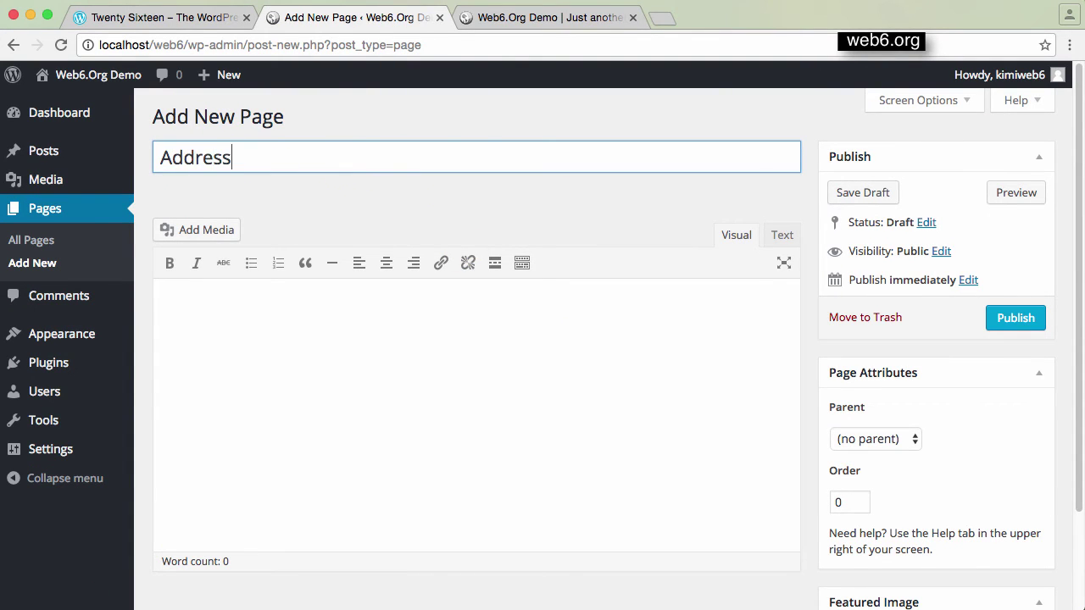
{"action": "left_click", "coordinate": [196, 305]}
{"action": "type", "text": "A"}
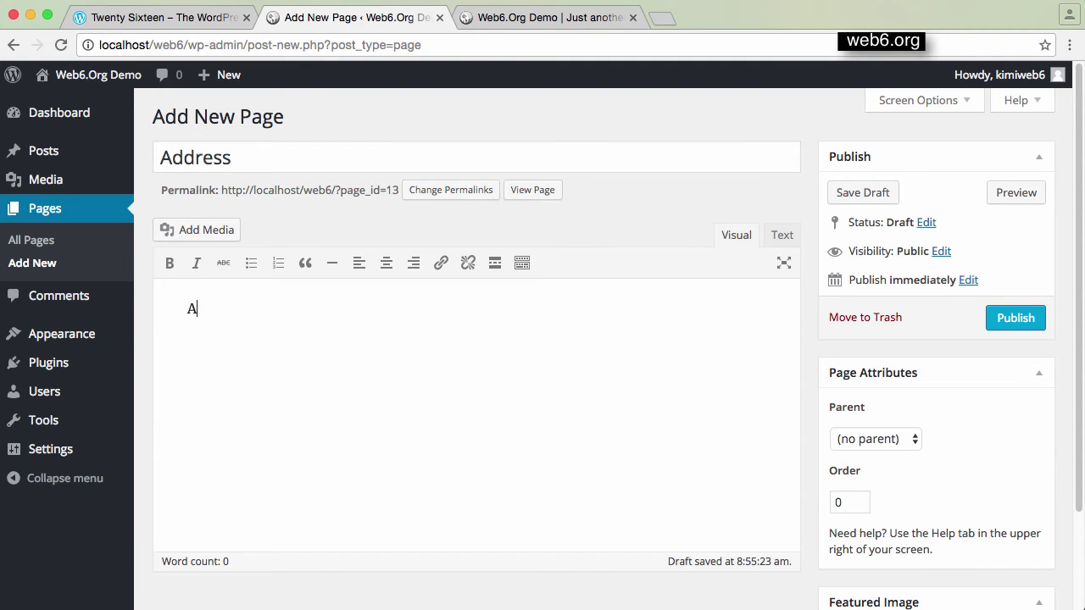
{"action": "type", "text": "ddress page"}
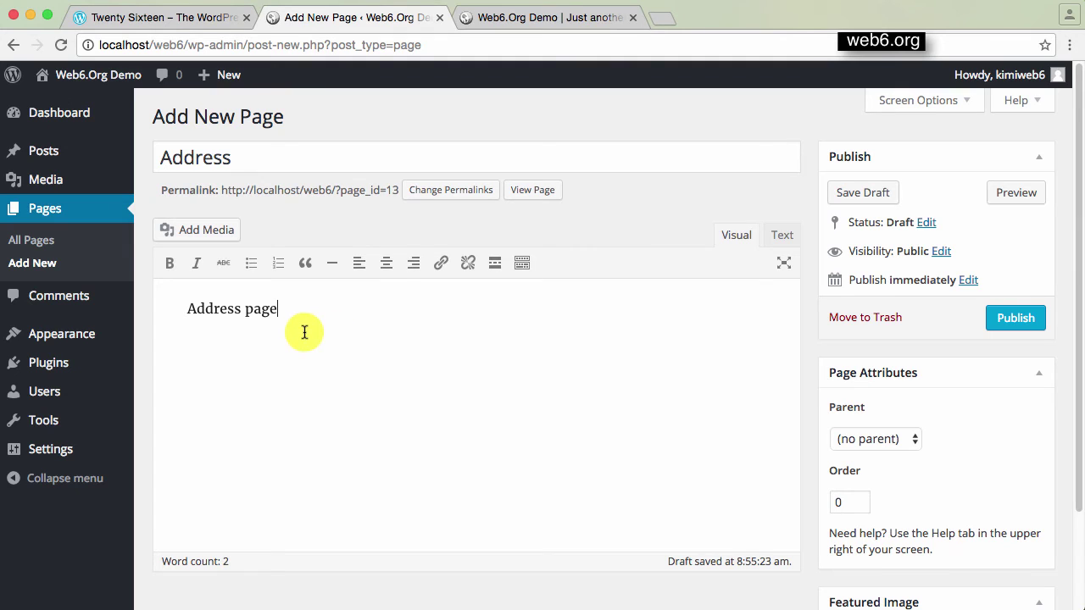
Set Contact as the Address page's parent, publish it, and reload the live site
{"action": "left_click", "coordinate": [543, 17]}
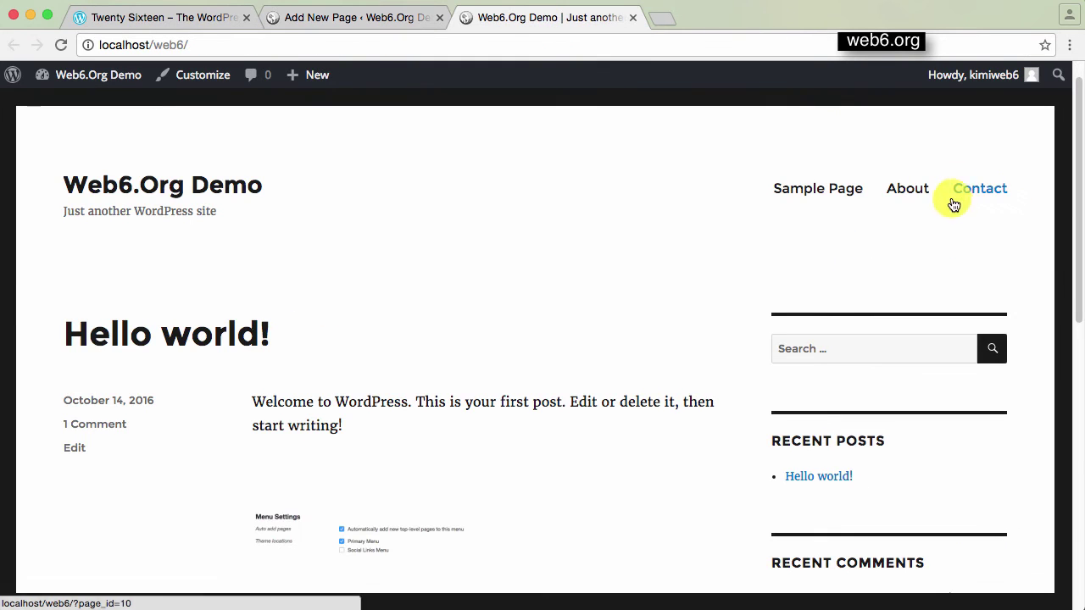
{"action": "left_click", "coordinate": [314, 20]}
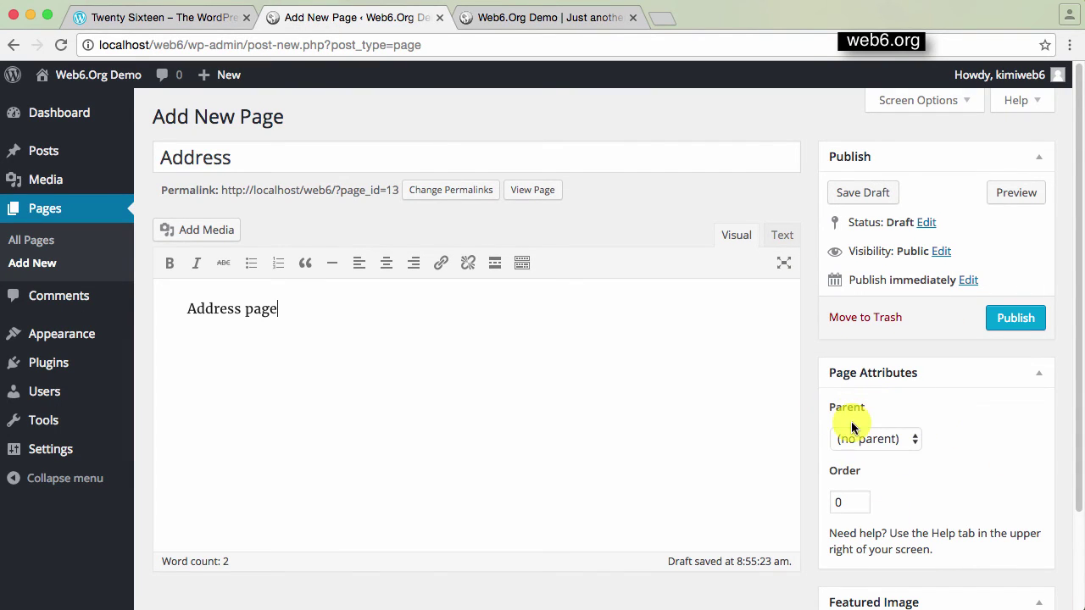
{"action": "left_click", "coordinate": [911, 439]}
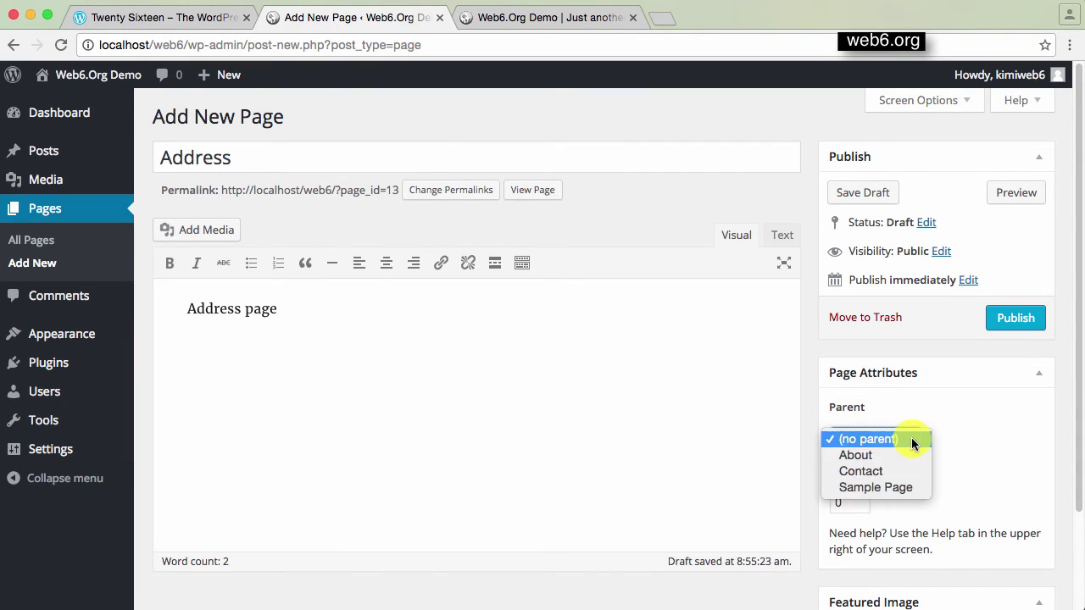
{"action": "left_click", "coordinate": [868, 473]}
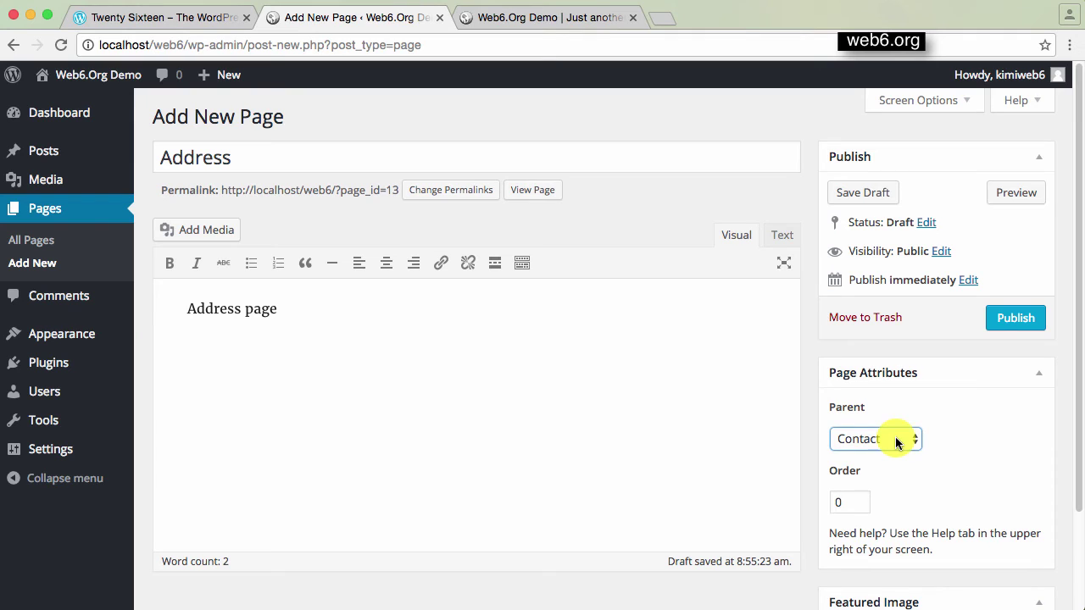
{"action": "left_click", "coordinate": [1008, 322]}
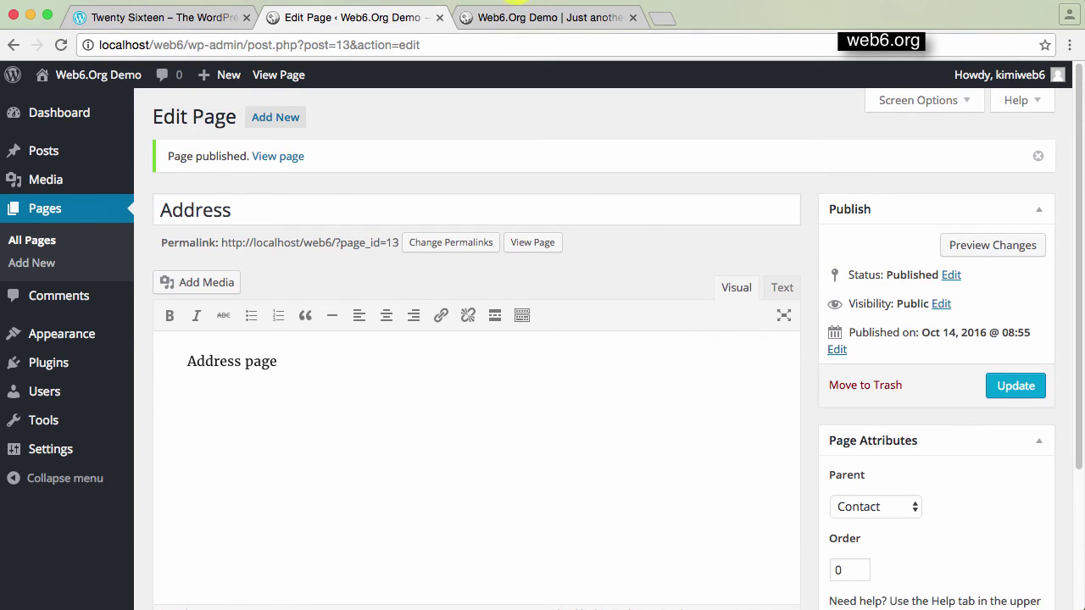
{"action": "left_click", "coordinate": [517, 17]}
{"action": "left_click", "coordinate": [61, 44]}
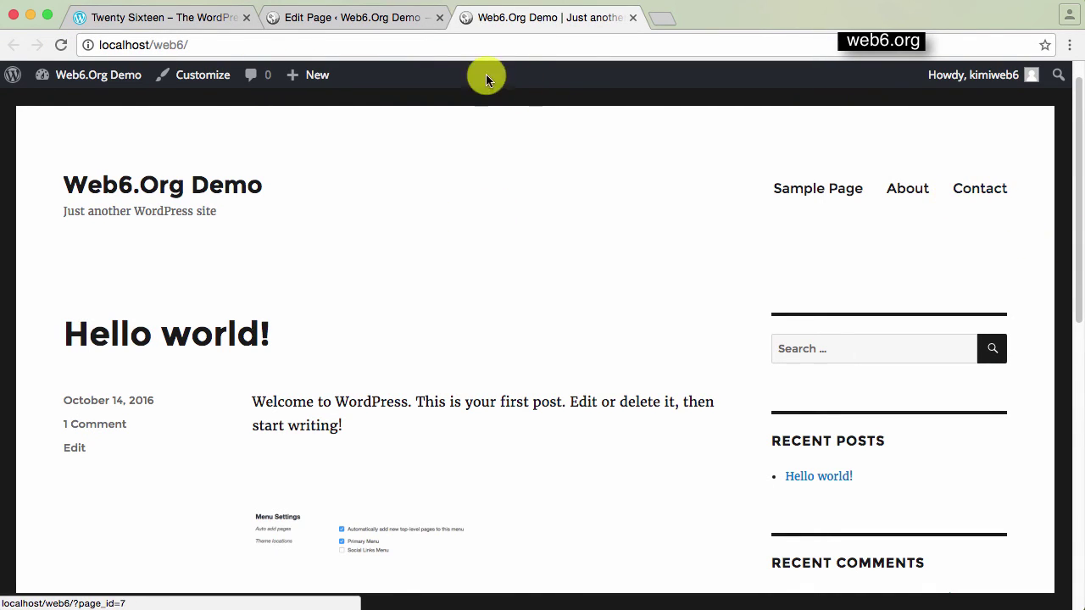
Return to the admin area and open Appearance > Menus to edit the Top menu
{"action": "left_click", "coordinate": [388, 20]}
{"action": "mouse_move", "coordinate": [73, 339]}
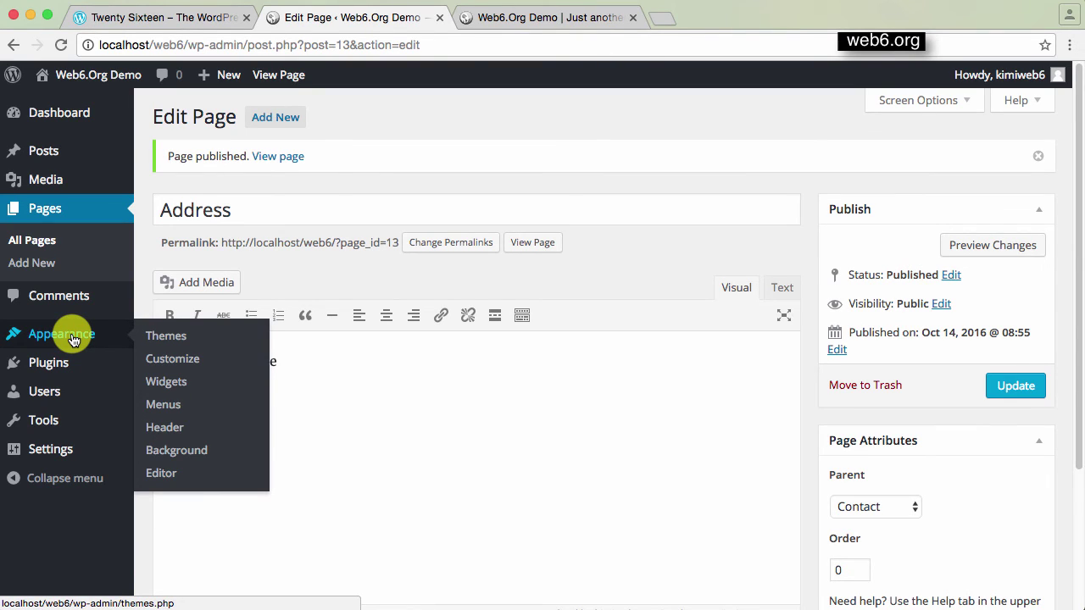
{"action": "left_click", "coordinate": [170, 406]}
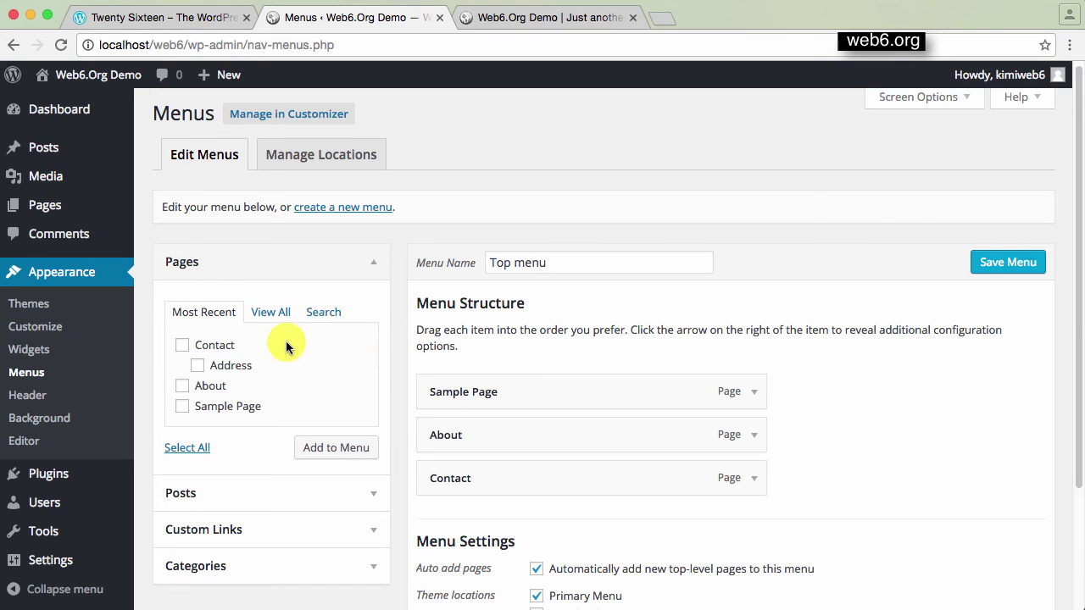
Add the Address page to the Top menu, nest it under Contact, and save
{"action": "left_click", "coordinate": [197, 369]}
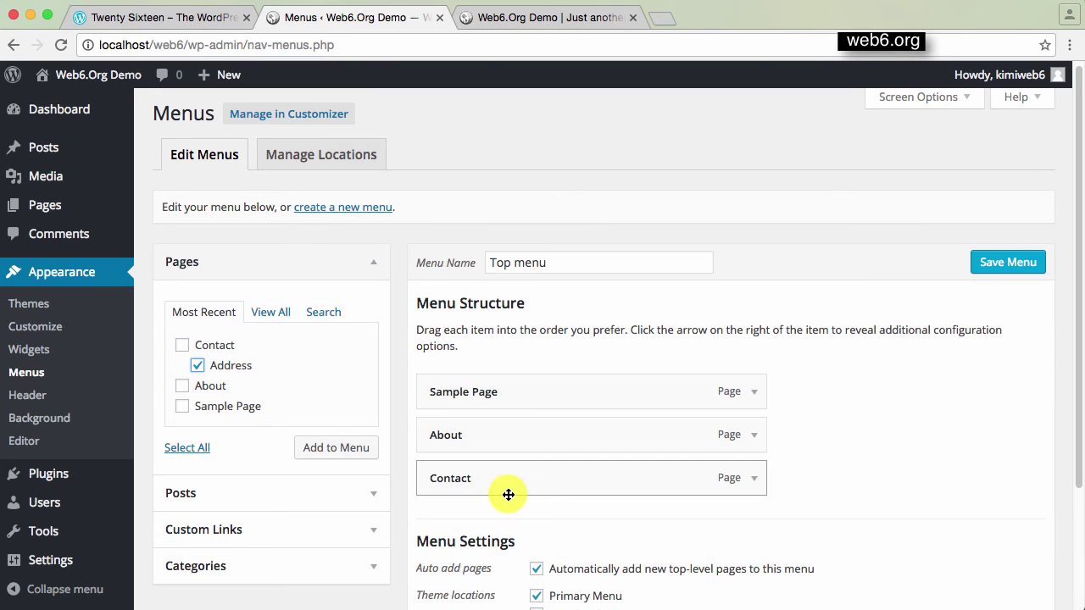
{"action": "left_click", "coordinate": [320, 456]}
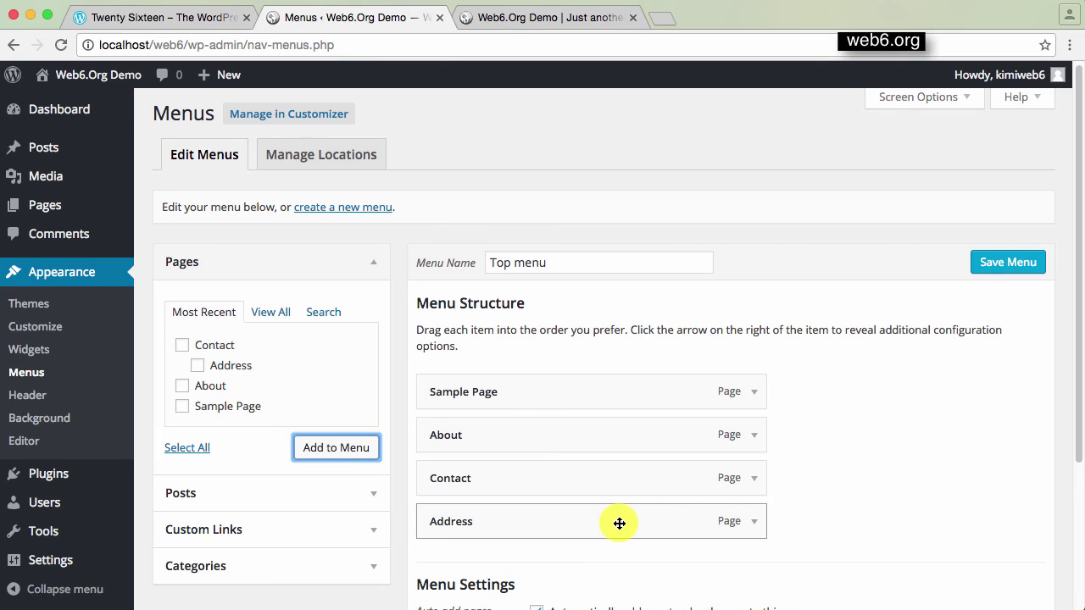
{"action": "left_click_drag", "start_coordinate": [620, 521], "coordinate": [439, 513]}
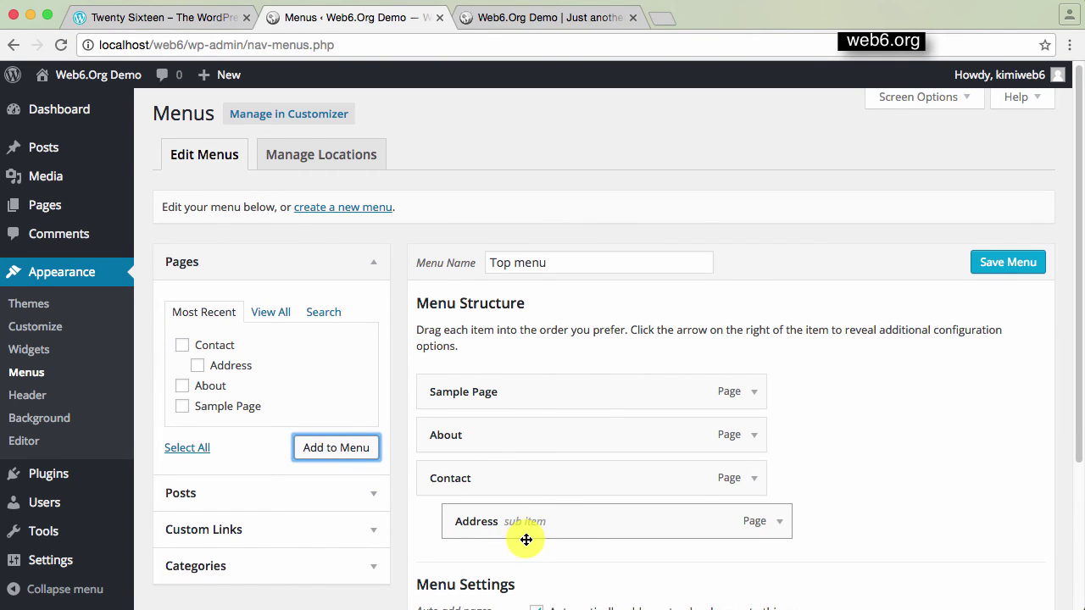
{"action": "left_click_drag", "start_coordinate": [526, 540], "coordinate": [470, 505]}
{"action": "left_click", "coordinate": [1028, 265]}
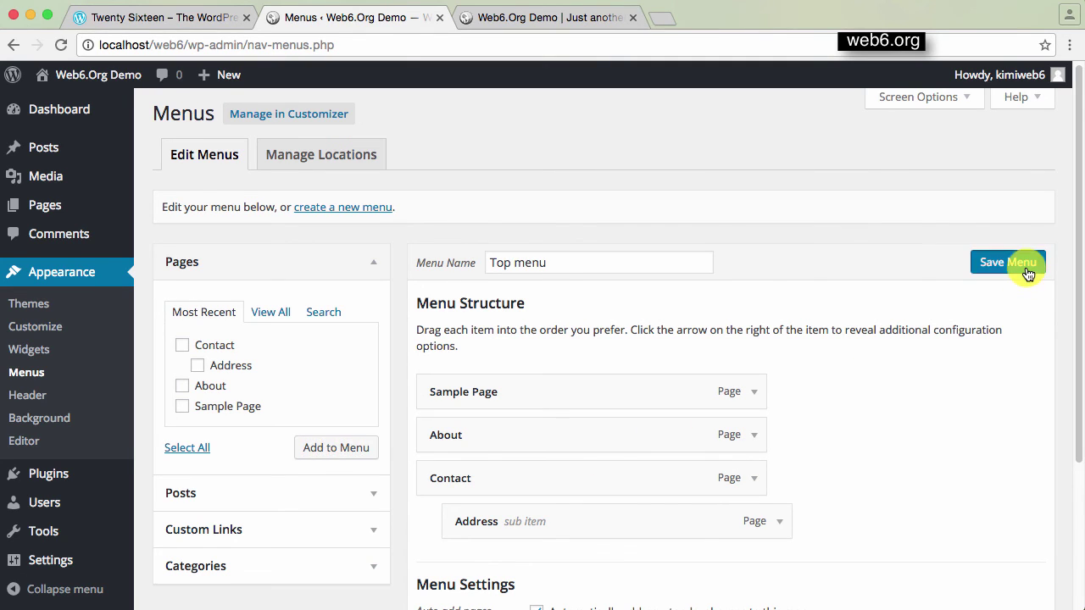
{"action": "left_click", "coordinate": [576, 21]}
Reload the live site and open Address from the Contact dropdown in the header
{"action": "left_click", "coordinate": [60, 44]}
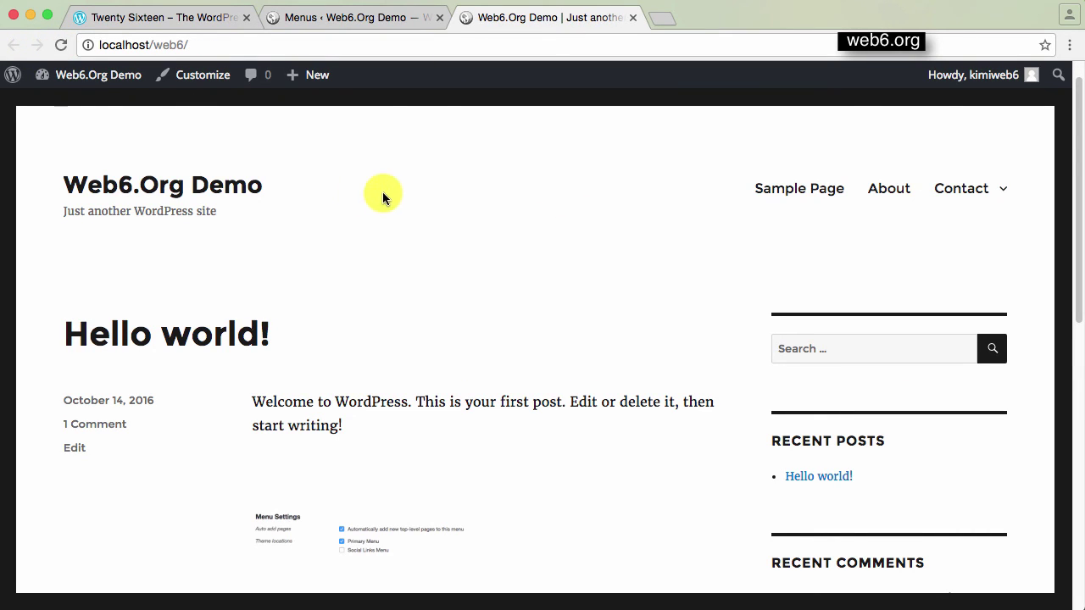
{"action": "mouse_move", "coordinate": [990, 192]}
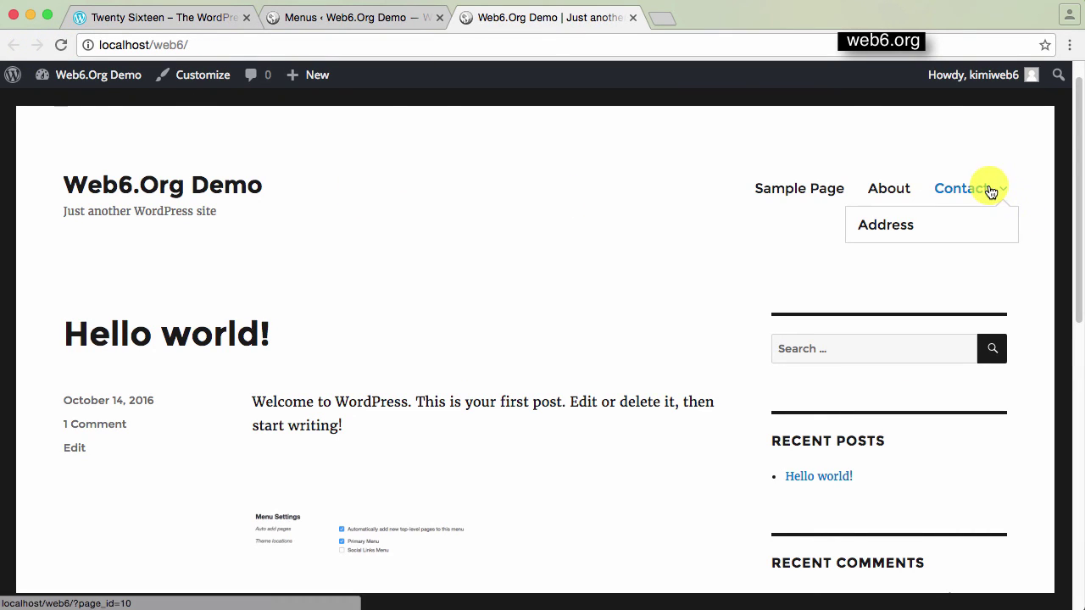
{"action": "left_click", "coordinate": [881, 238]}
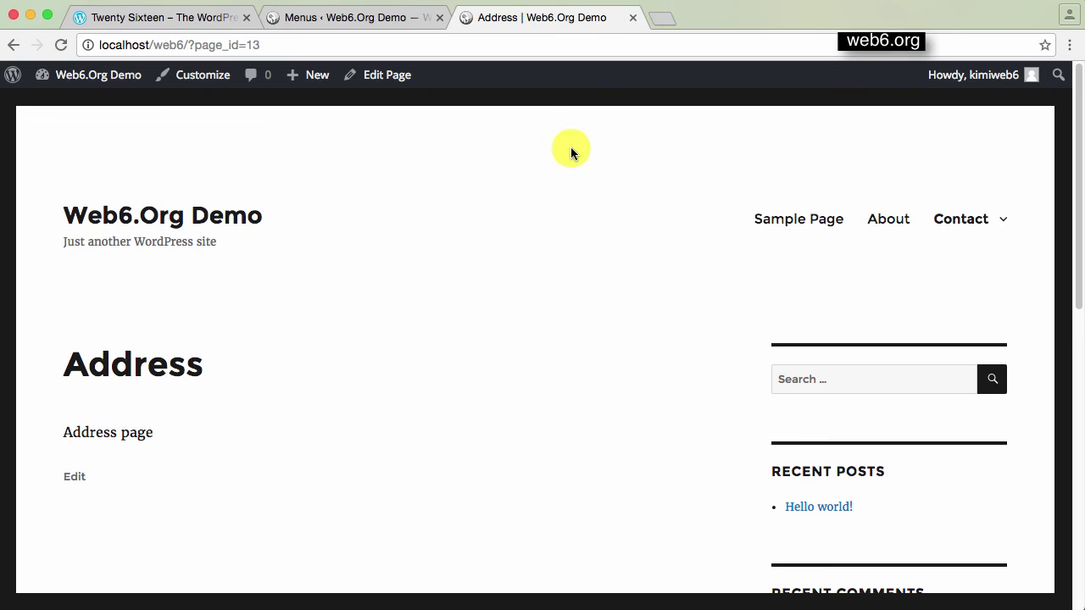